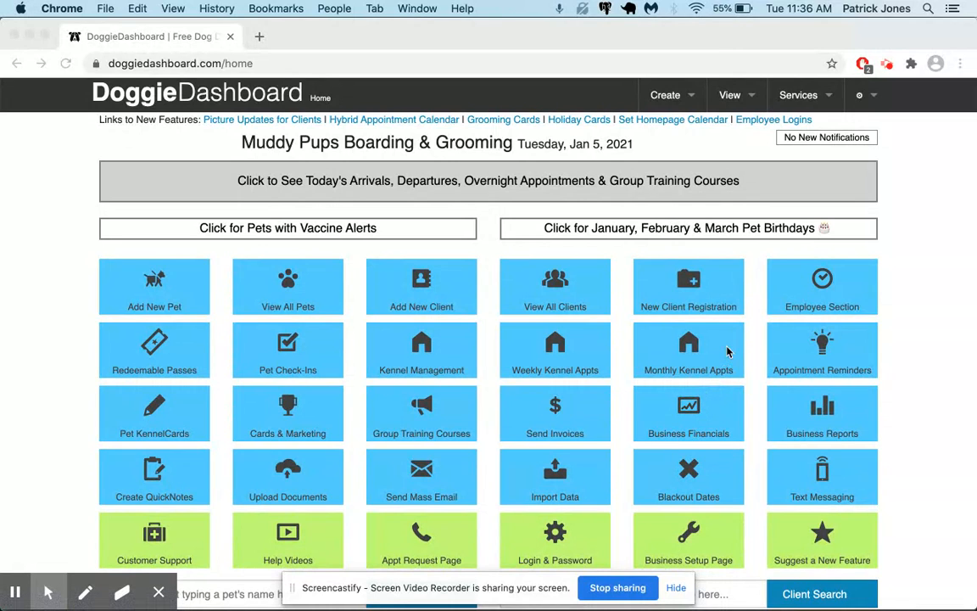
Open the new pet form and look through its optional and custom pet fields.
click(689, 98)
click(667, 167)
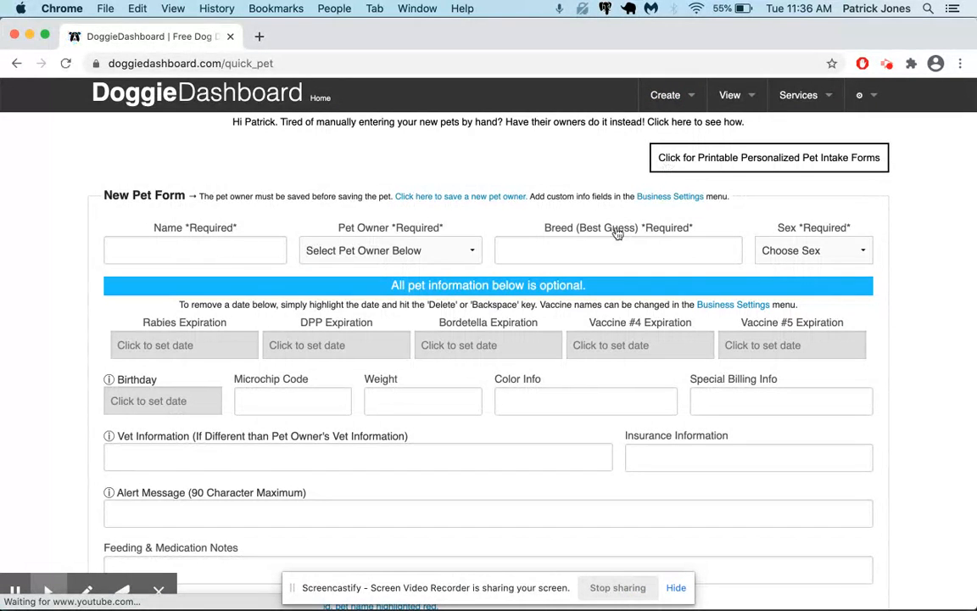
scroll(618, 231, down, 2)
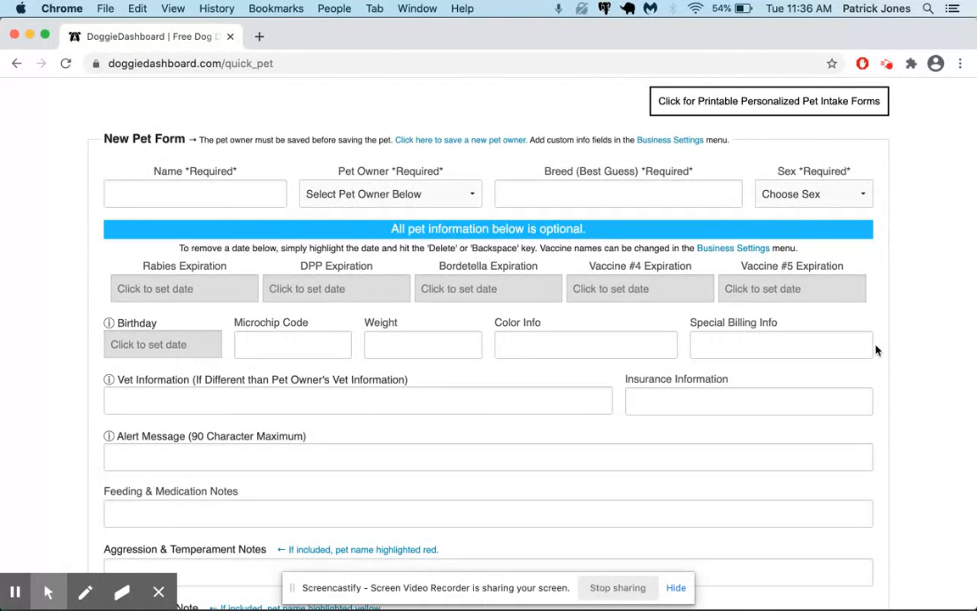
scroll(877, 349, down, 5)
scroll(877, 350, down, 3)
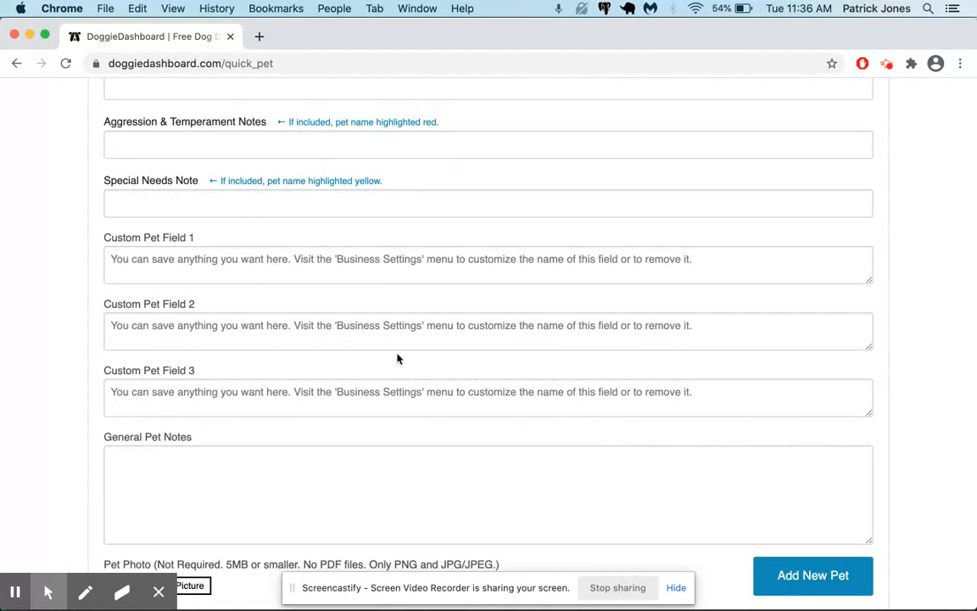
scroll(694, 344, up, 10)
Open the pet and owner custom field name options in the business settings.
click(871, 96)
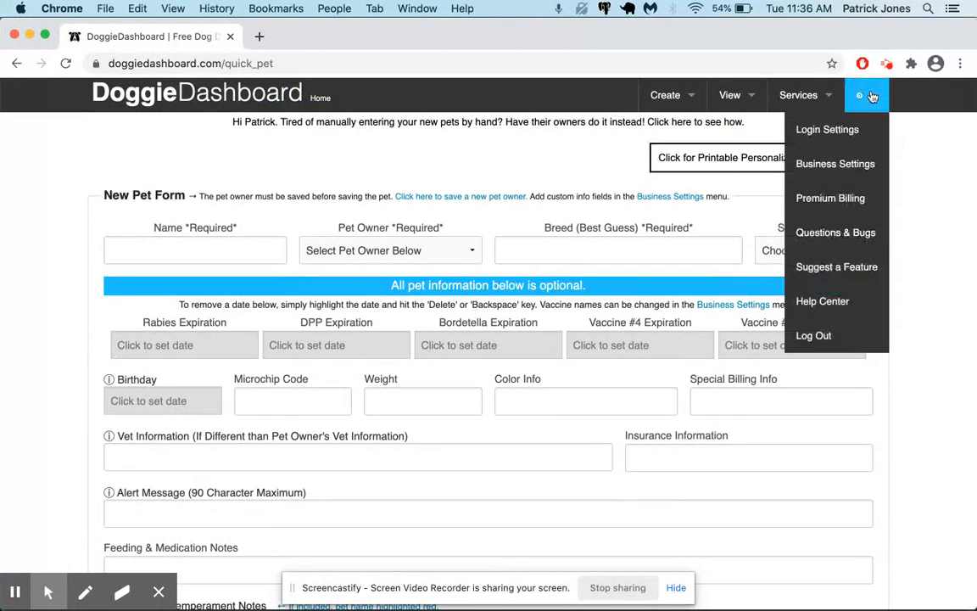
click(859, 165)
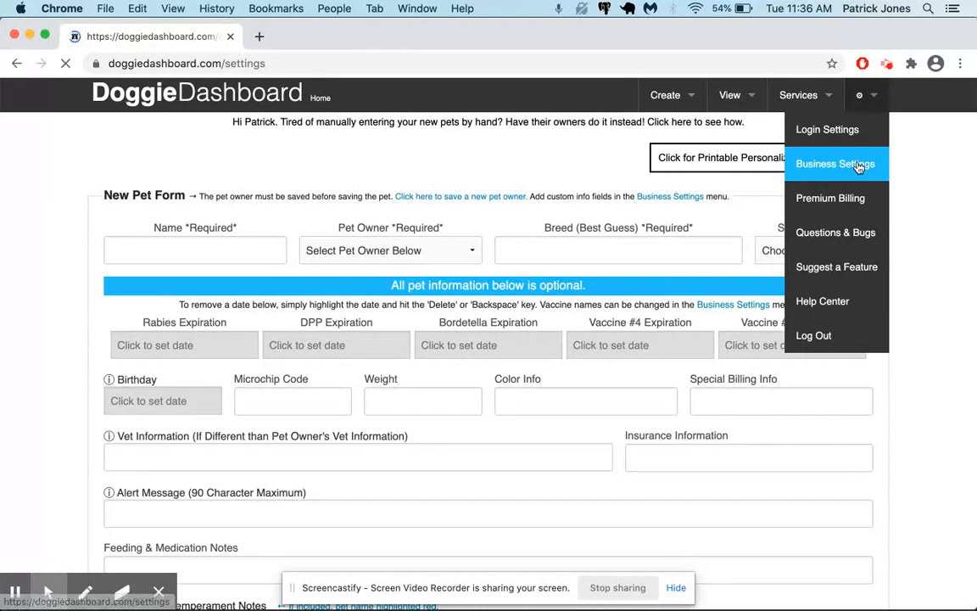
scroll(857, 172, down, 1)
scroll(841, 188, down, 2)
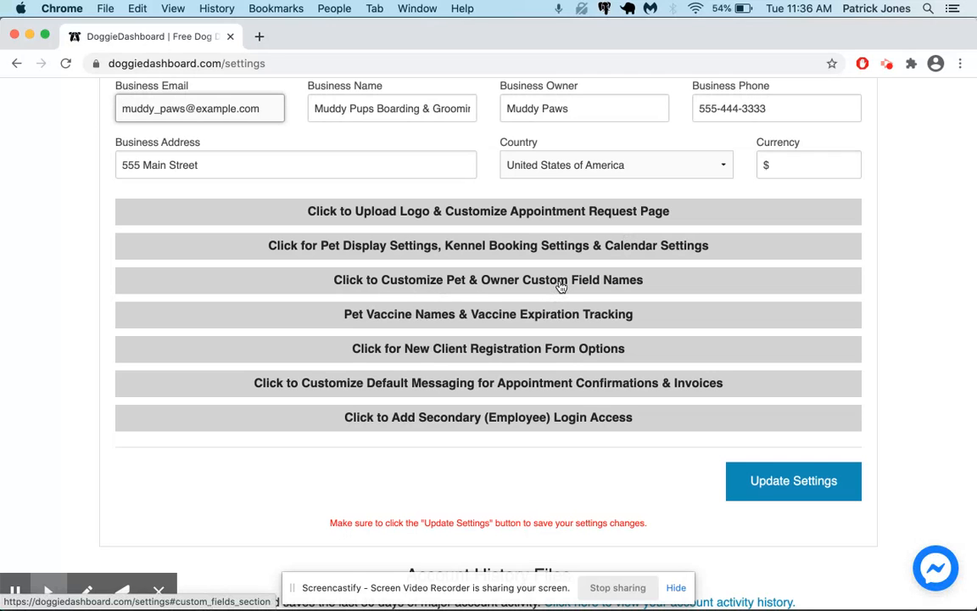
click(561, 284)
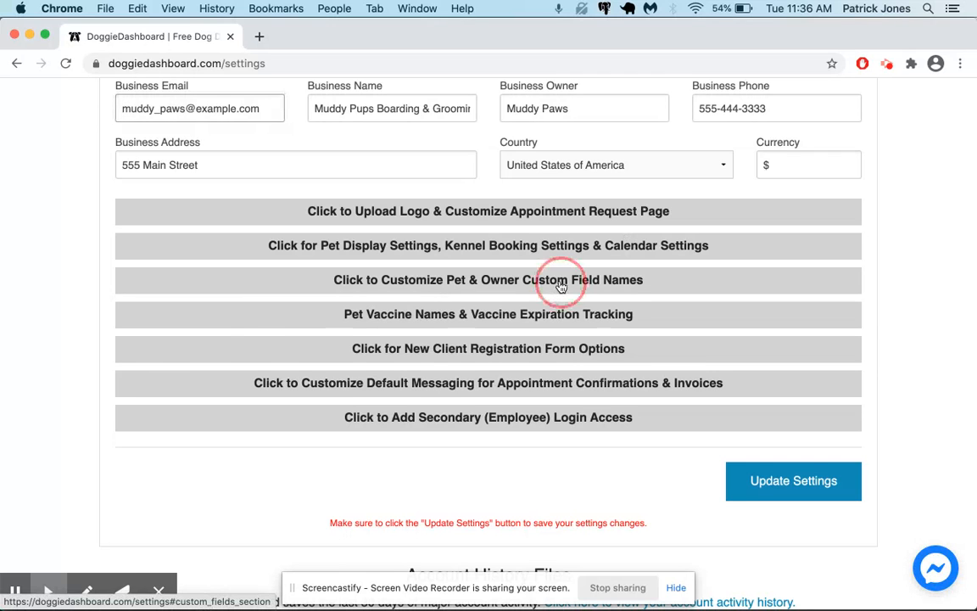
scroll(573, 309, down, 3)
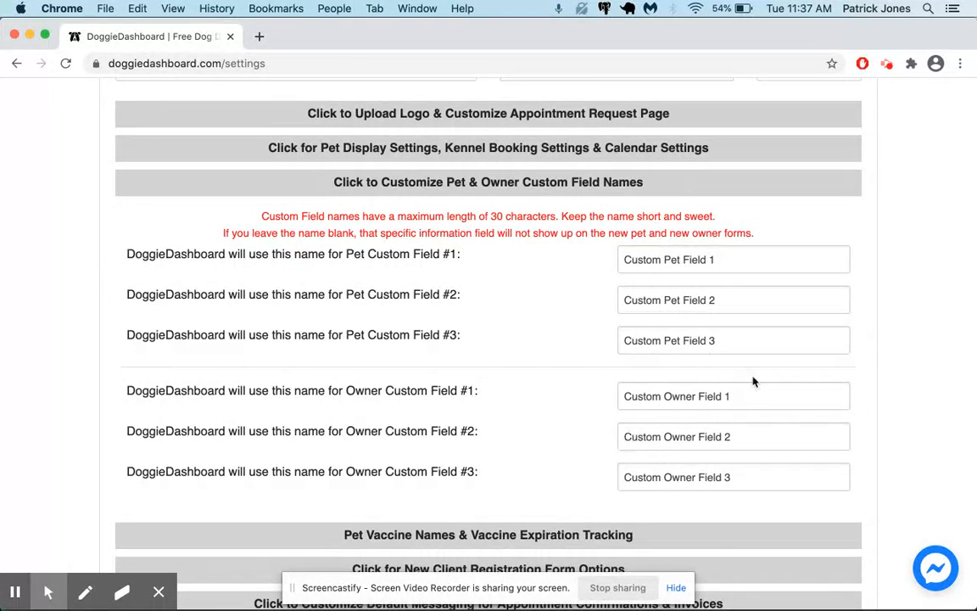
Clear the names of Pet Custom Field #3, Owner Custom Field #3 and Owner Custom Field #2.
triple_click(737, 345)
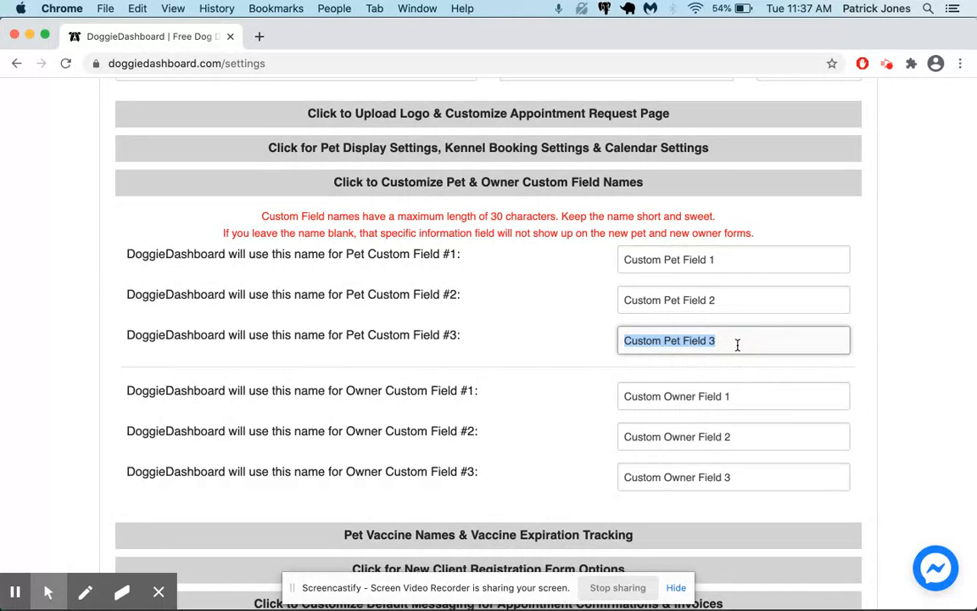
key(BackSpace)
triple_click(743, 482)
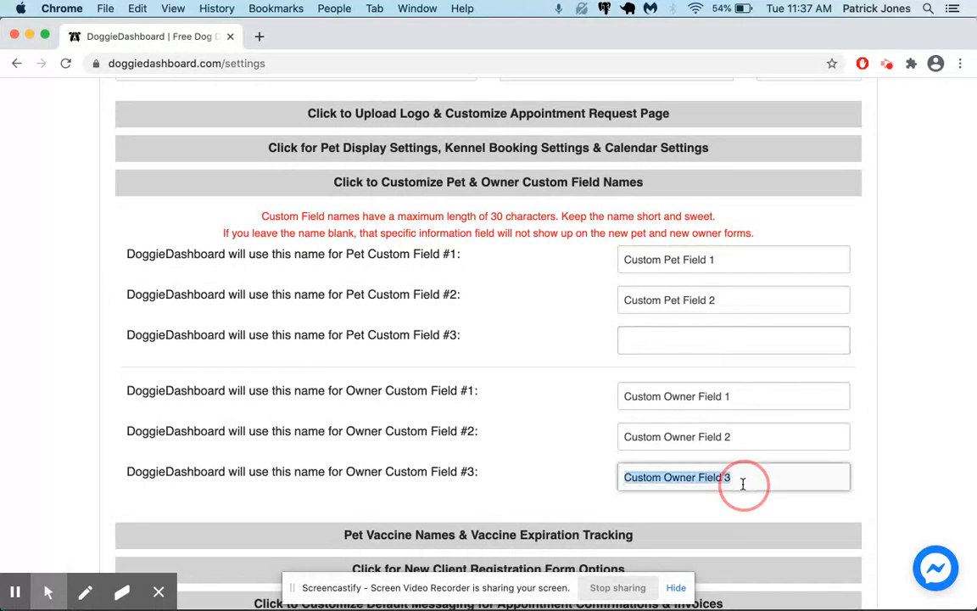
key(BackSpace)
triple_click(750, 441)
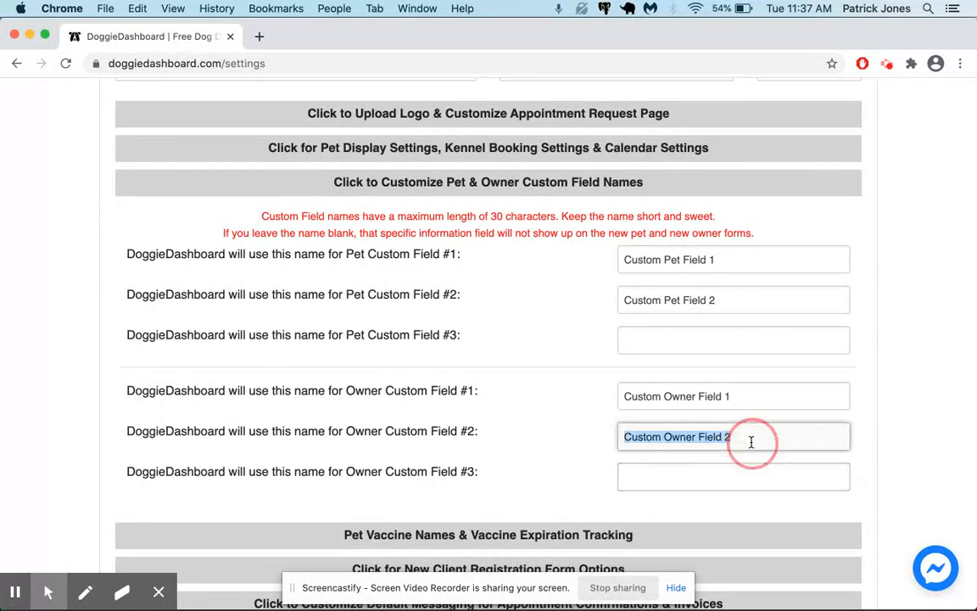
key(BackSpace)
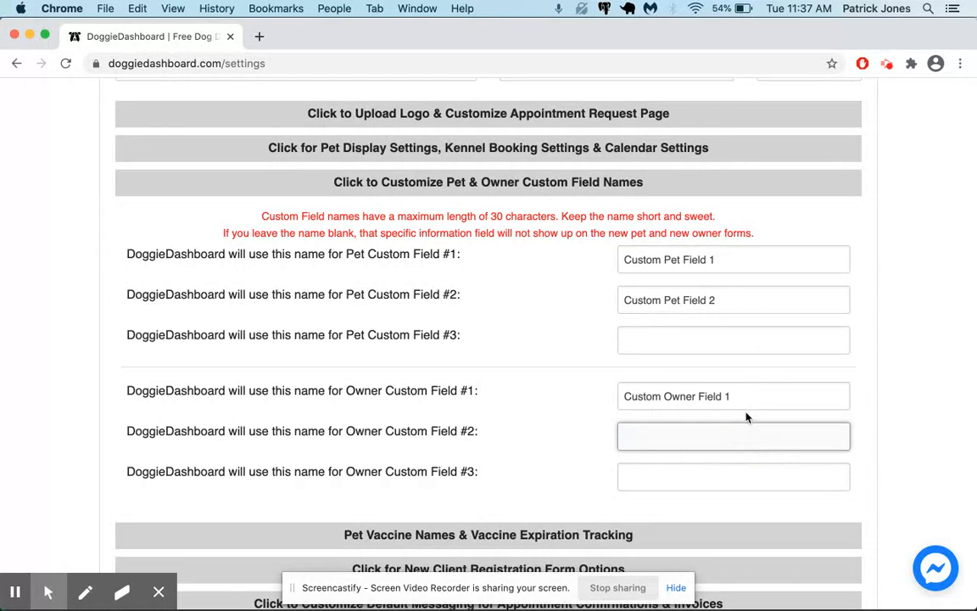
Name Pet Custom Field #1 "Training Notes" and Pet Custom Field #2 "Barking Notes".
triple_click(699, 259)
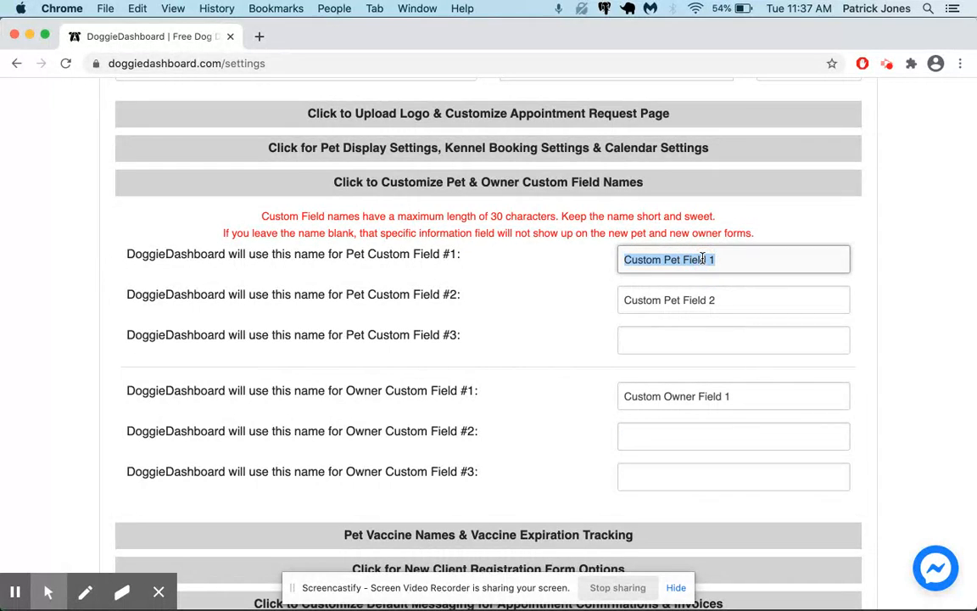
text(Training Notes)
key(Tab)
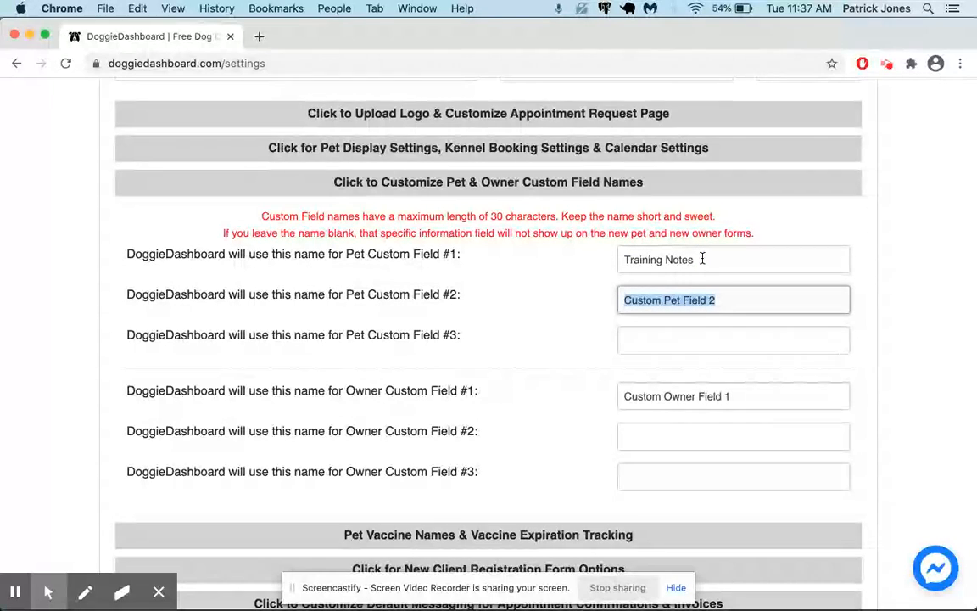
text(Barking Notes)
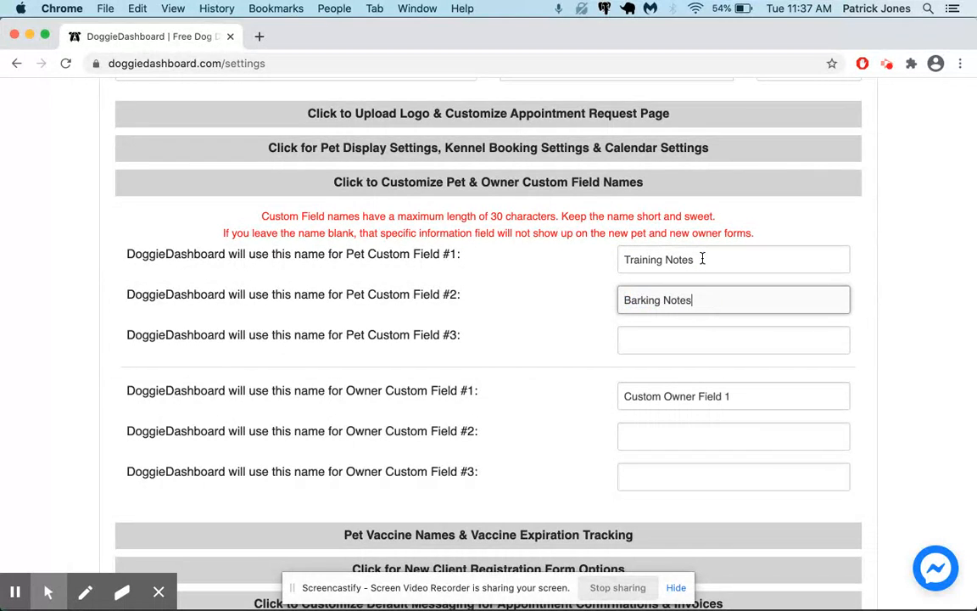
Name Owner Custom Field #1 "Conversation Records" and save the business settings.
triple_click(710, 397)
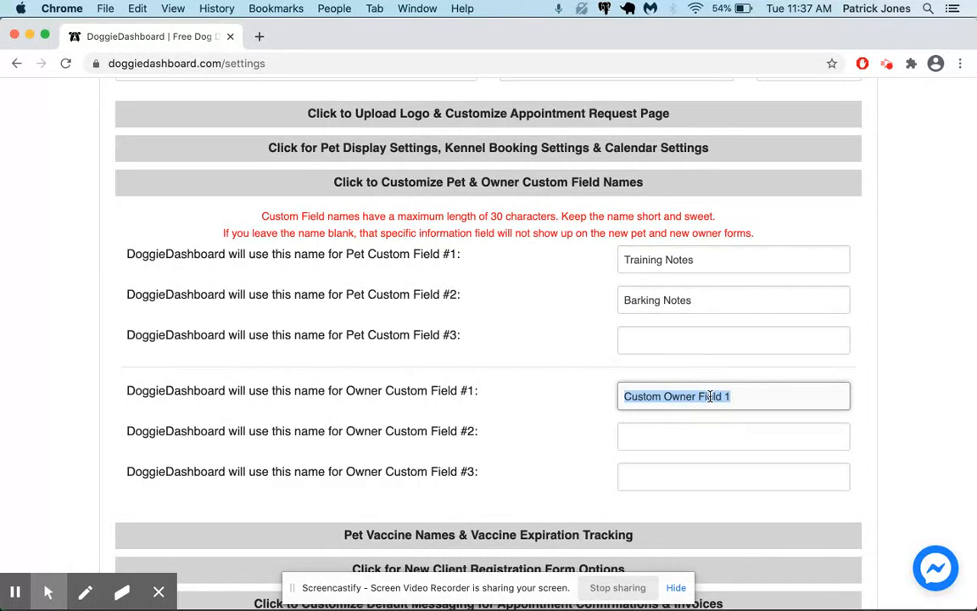
text(Conversation Records)
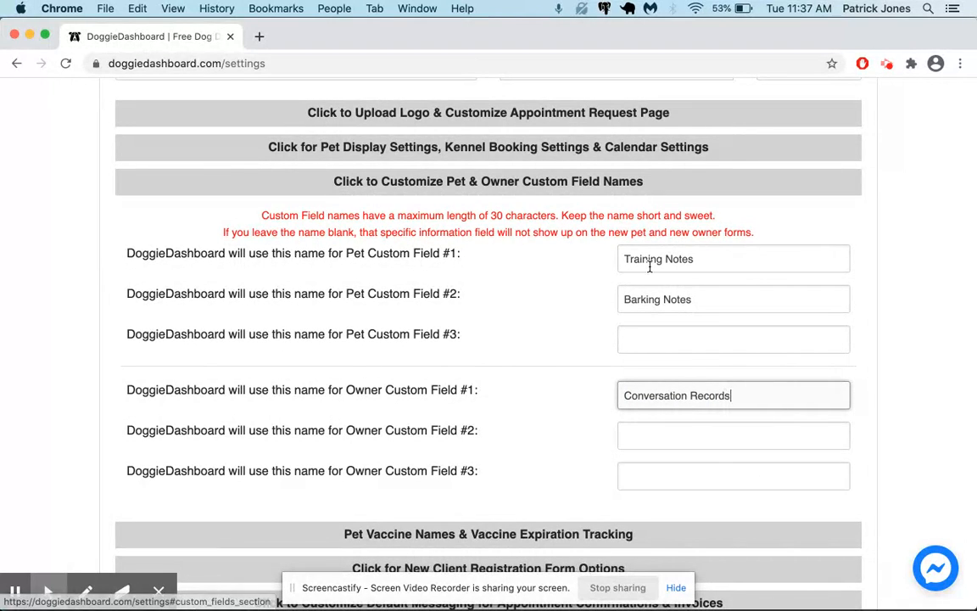
scroll(649, 265, down, 1)
scroll(649, 265, down, 5)
click(783, 440)
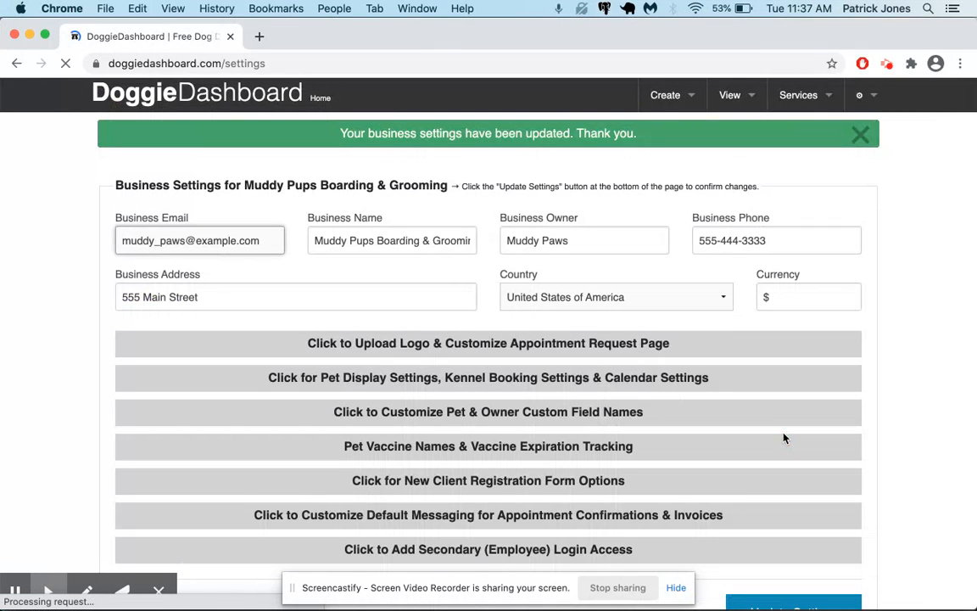
Open a new pet form and check the labels of its custom note fields.
mouse_move(671, 97)
click(671, 178)
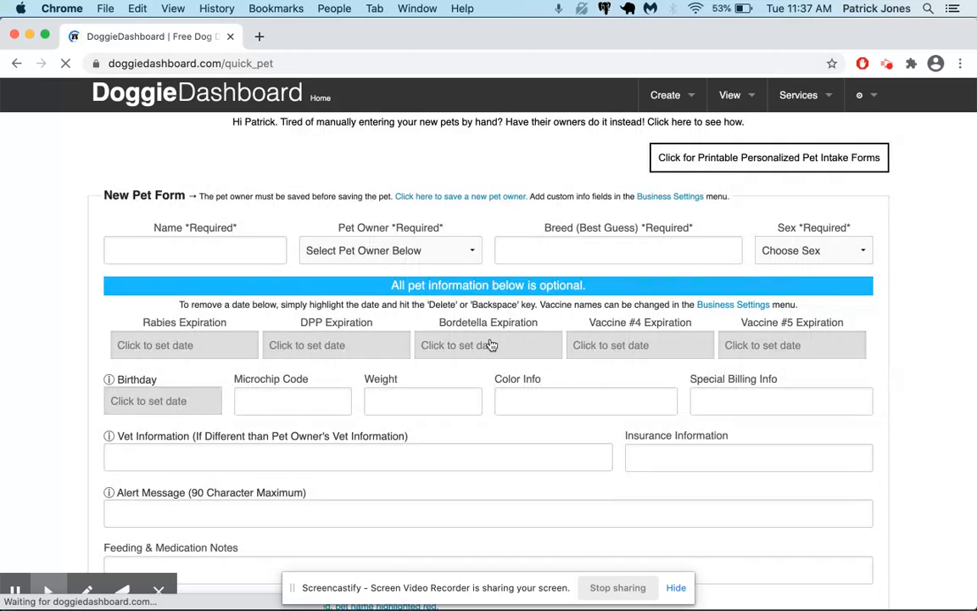
scroll(491, 345, down, 2)
scroll(492, 345, down, 8)
click(160, 323)
triple_click(159, 321)
triple_click(165, 386)
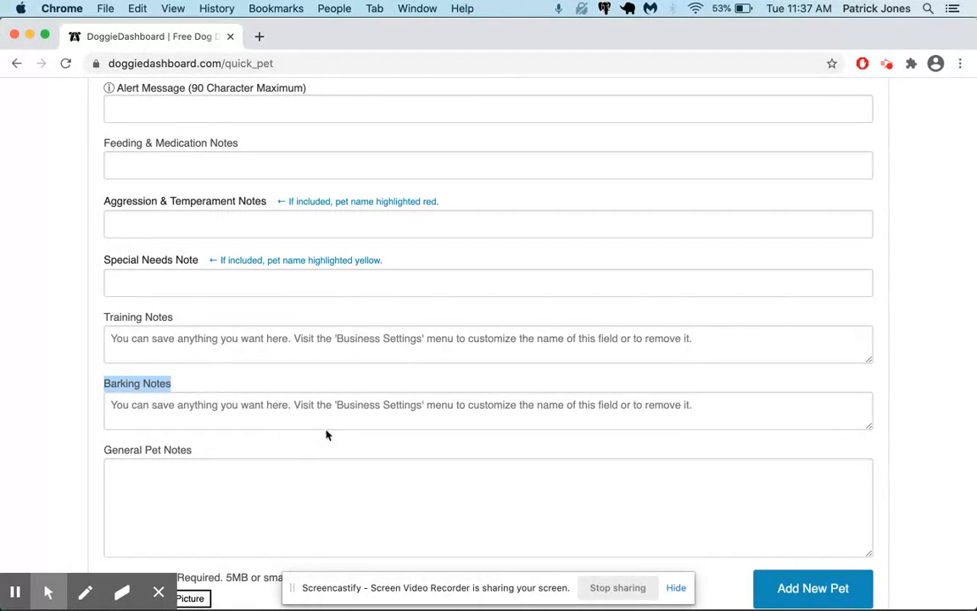
Fill in the required pet details: name Jax, the first listed owner, breed Collie and sex Unfixed Male.
scroll(291, 369, up, 5)
scroll(291, 370, up, 1)
click(189, 174)
text(Ja)
click(339, 187)
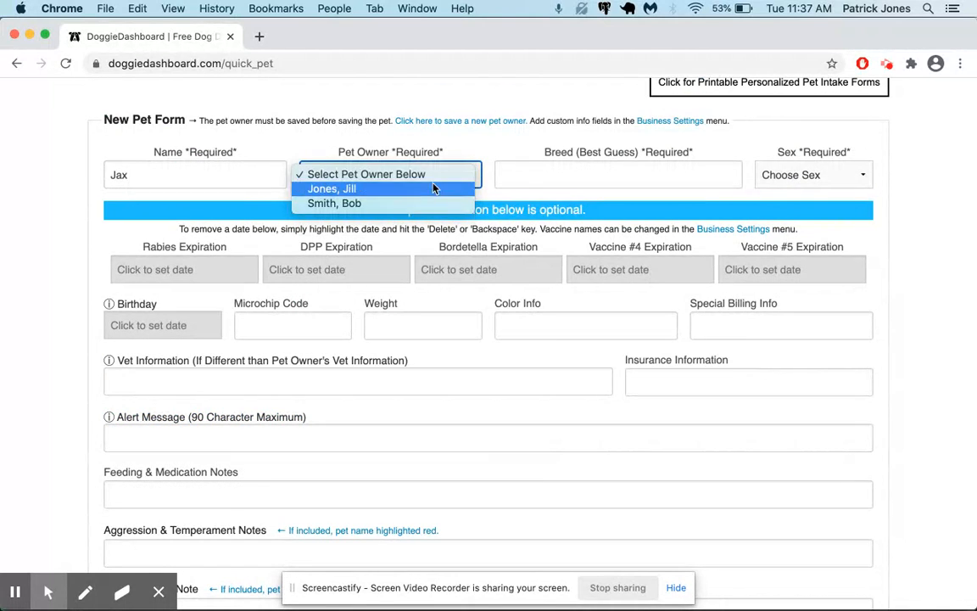
click(332, 187)
click(530, 184)
text(Collie)
key(Tab)
key(u)
Enter "Loves to train." as Training Notes and "Barks too much." as Barking Notes, and add the new pet.
scroll(578, 287, down, 5)
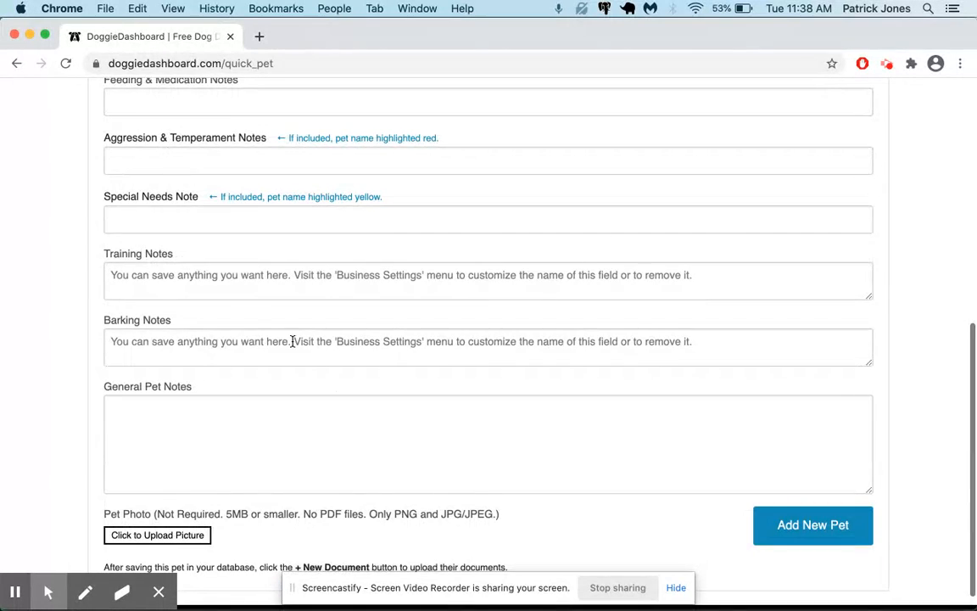
click(185, 282)
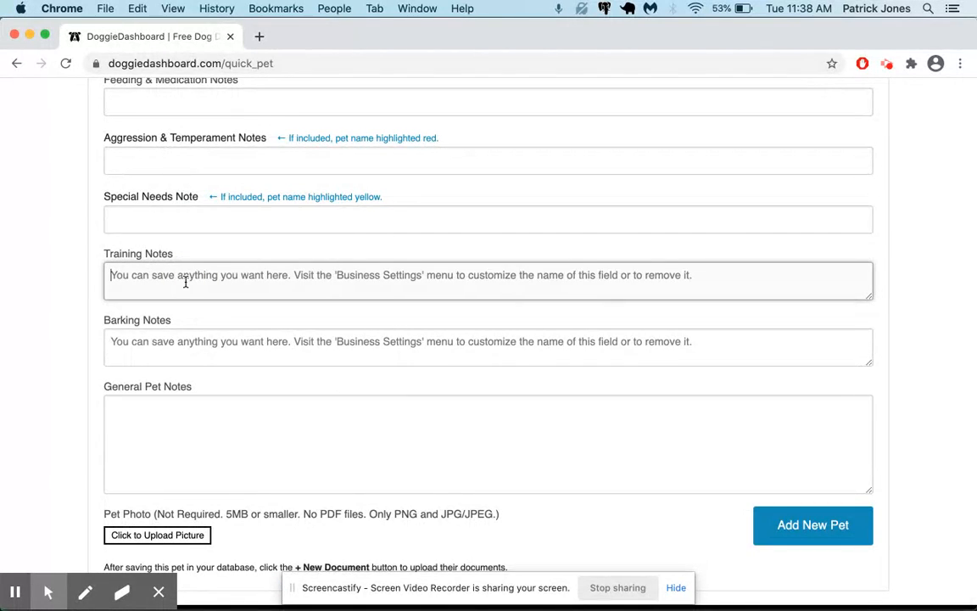
text(Loves to train.)
key(Tab)
text(Barks)
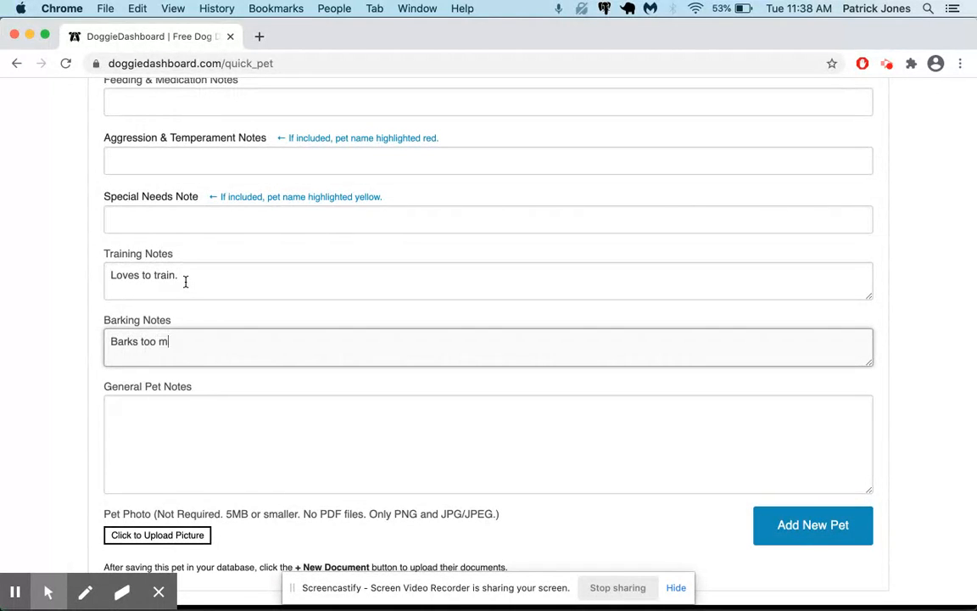
click(814, 524)
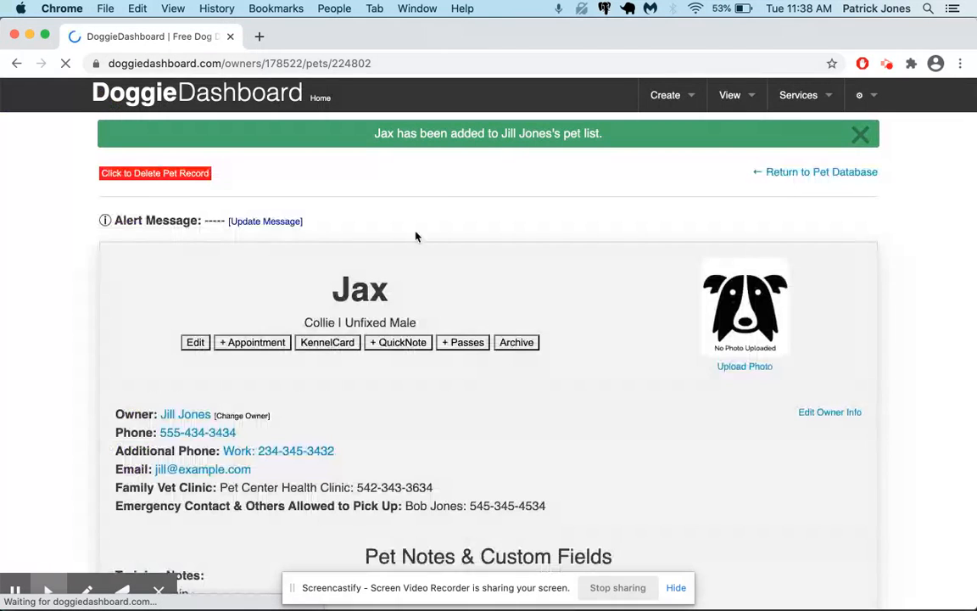
Review the Training Notes and Barking Notes entries on Jax's pet record.
scroll(366, 288, down, 5)
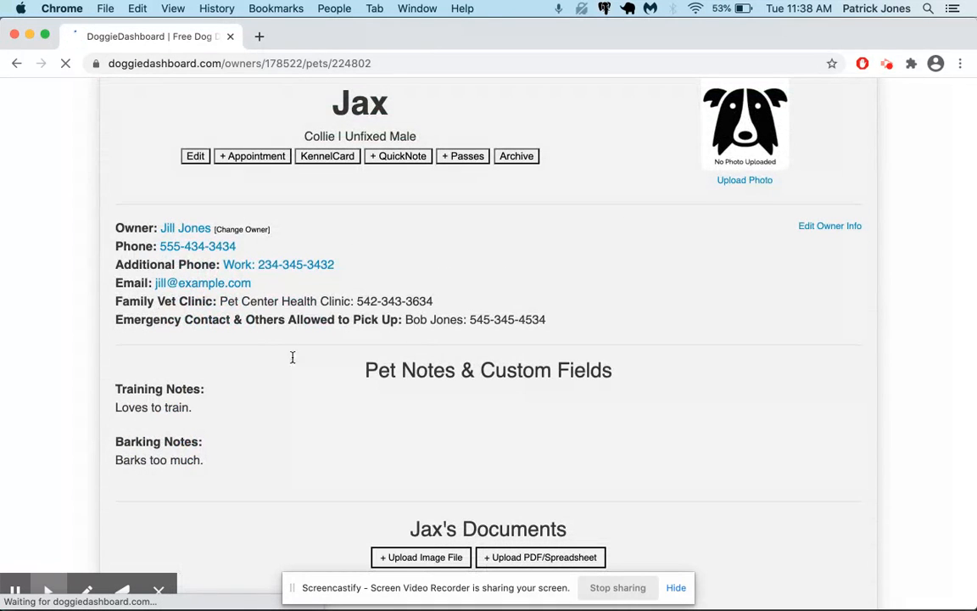
triple_click(168, 387)
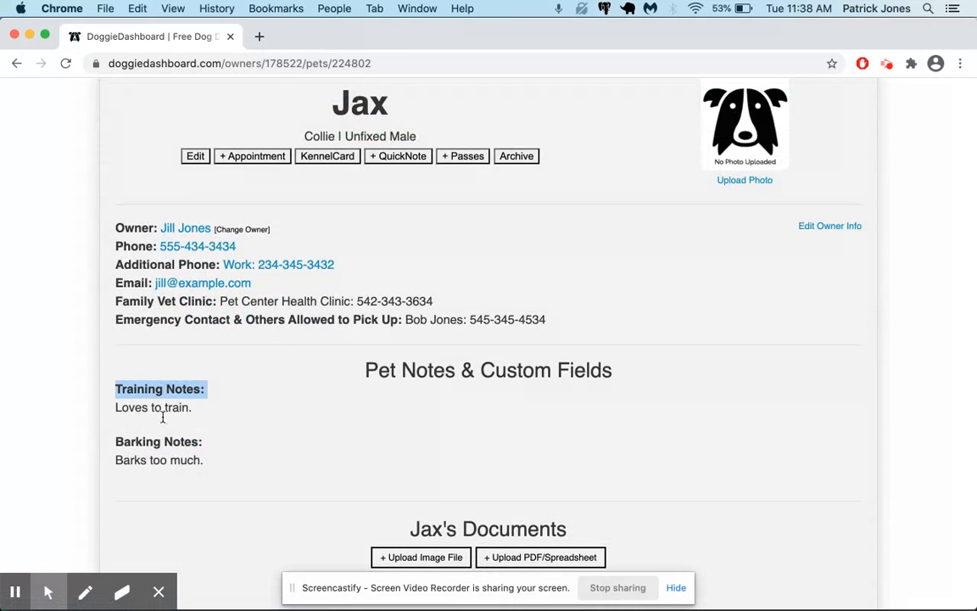
triple_click(158, 441)
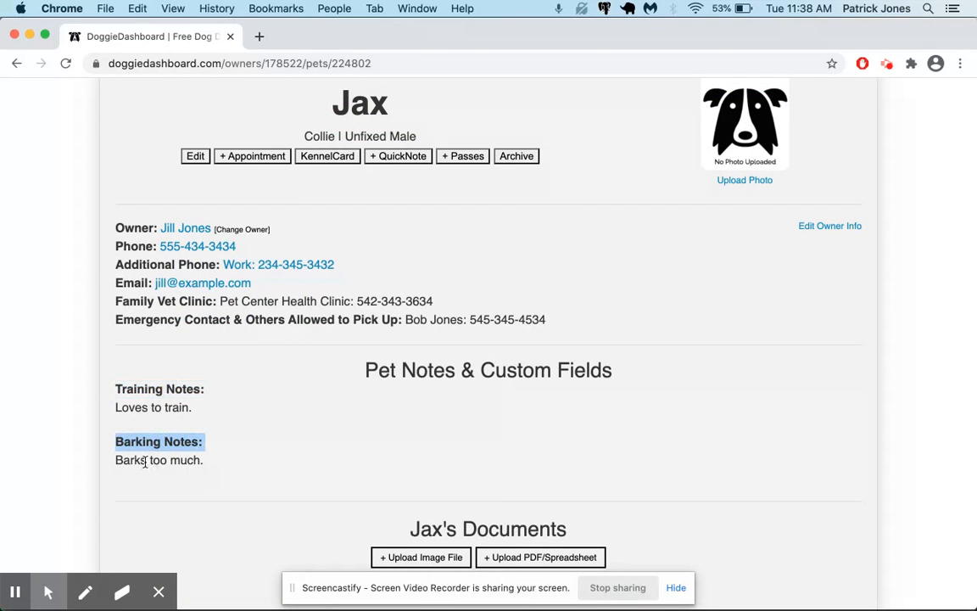
scroll(372, 470, up, 5)
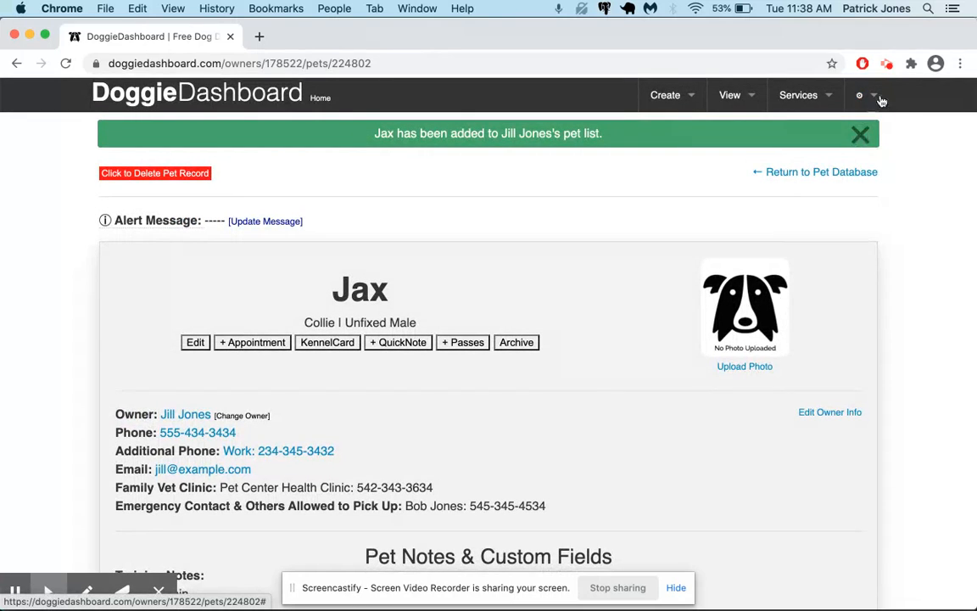
Open the business settings in a new browser tab and expand the custom field name options.
mouse_move(860, 95)
super+click(860, 163)
click(355, 38)
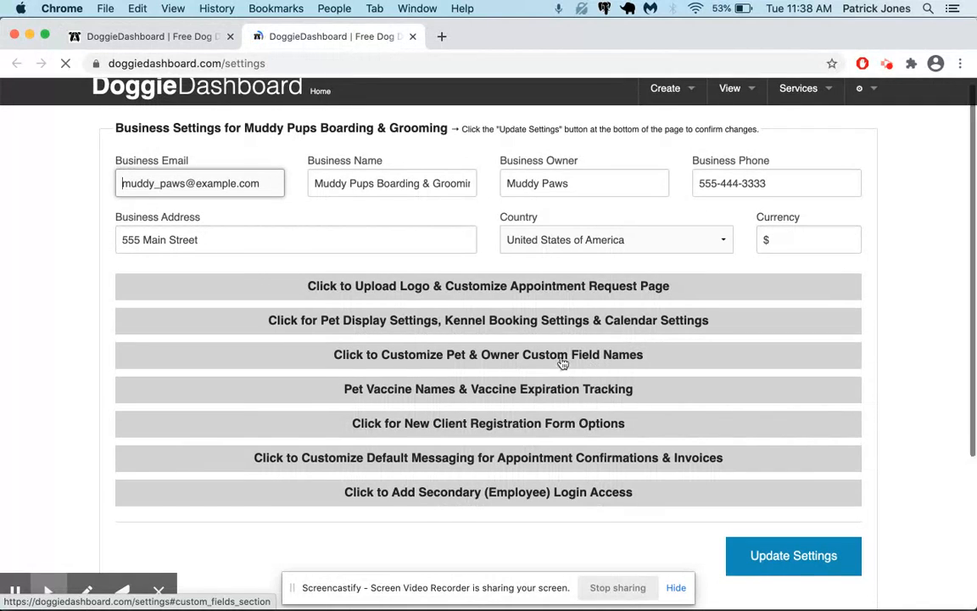
click(562, 360)
scroll(623, 400, down, 4)
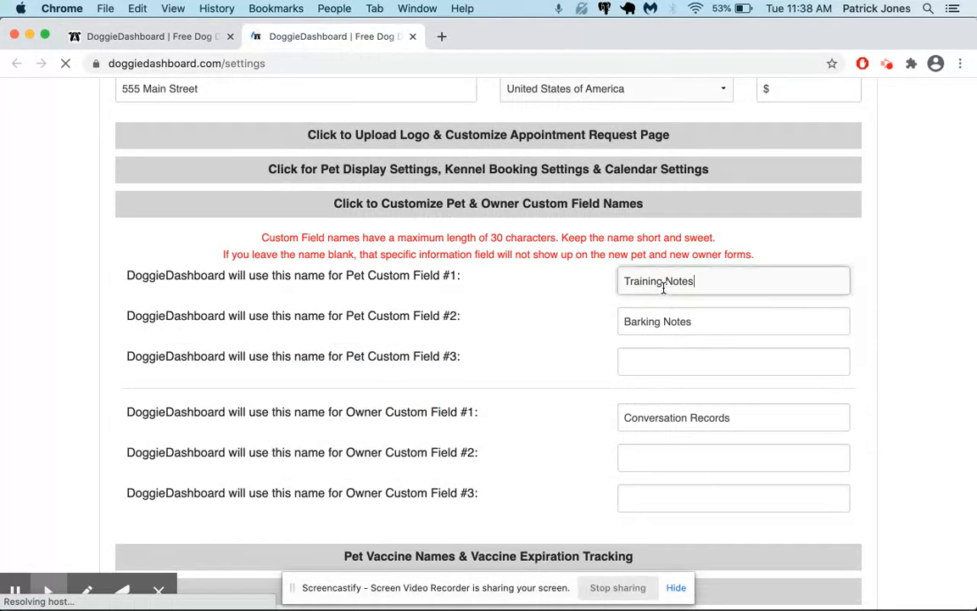
Rename Pet Custom Field #1 to "Training Records" and #2 to "Barking & Obedience", and save the settings.
click(679, 281)
double_click(678, 280)
text(Record)
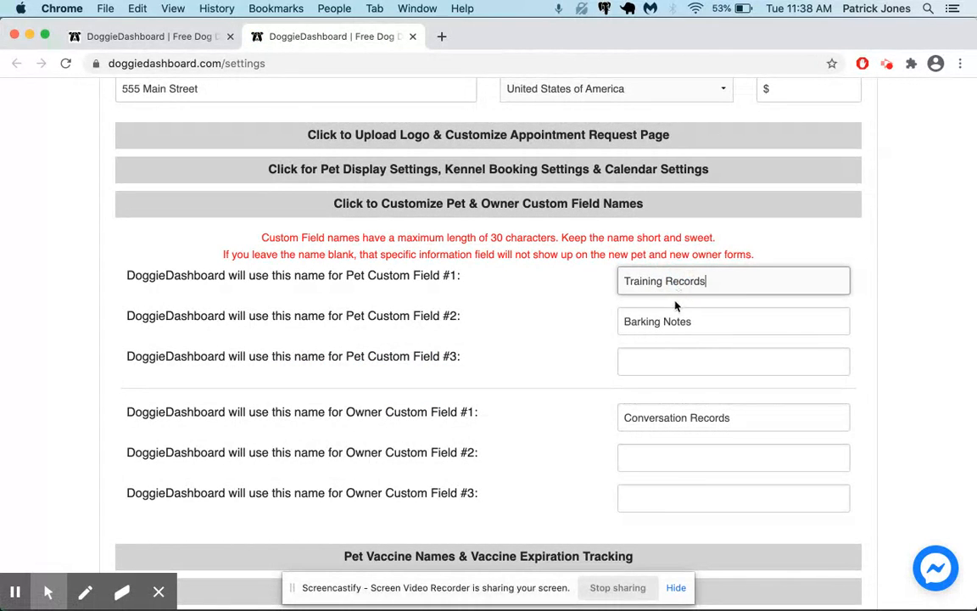
click(665, 319)
double_click(665, 318)
key(BackSpace)
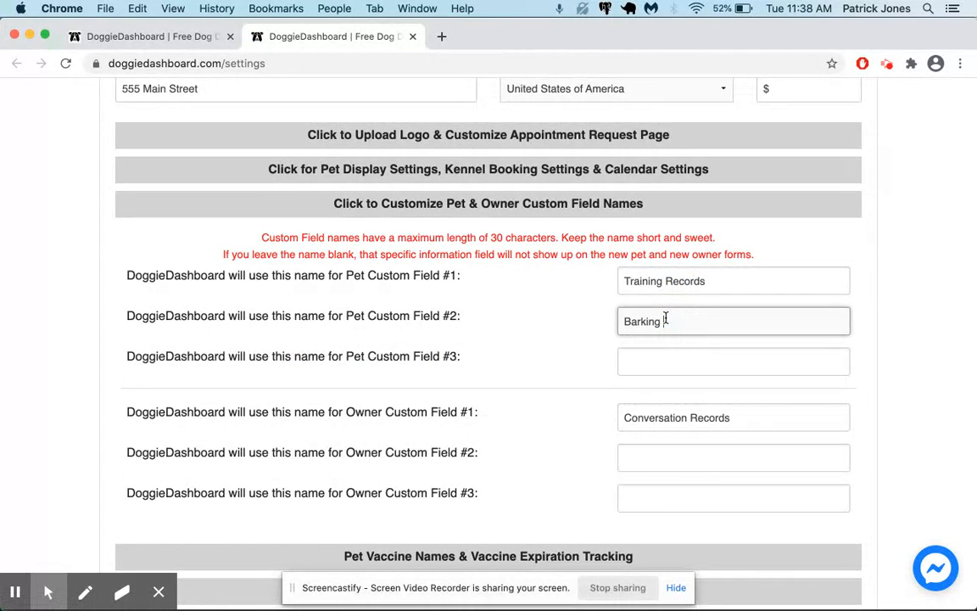
text(Obedience)
scroll(762, 365, down, 5)
click(781, 483)
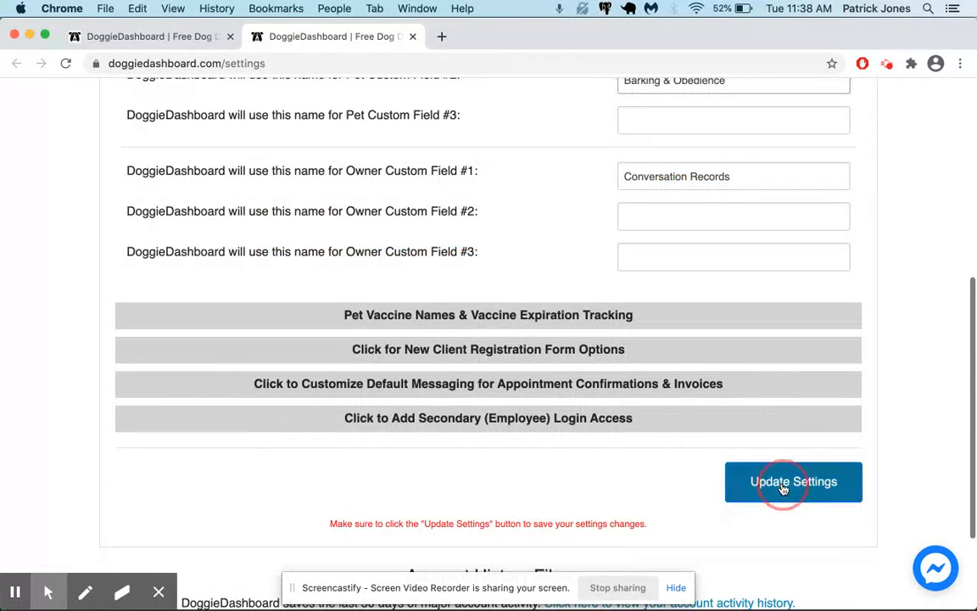
Return to Jax's pet record and review the Training Records and Barking & Obedience custom fields.
click(188, 36)
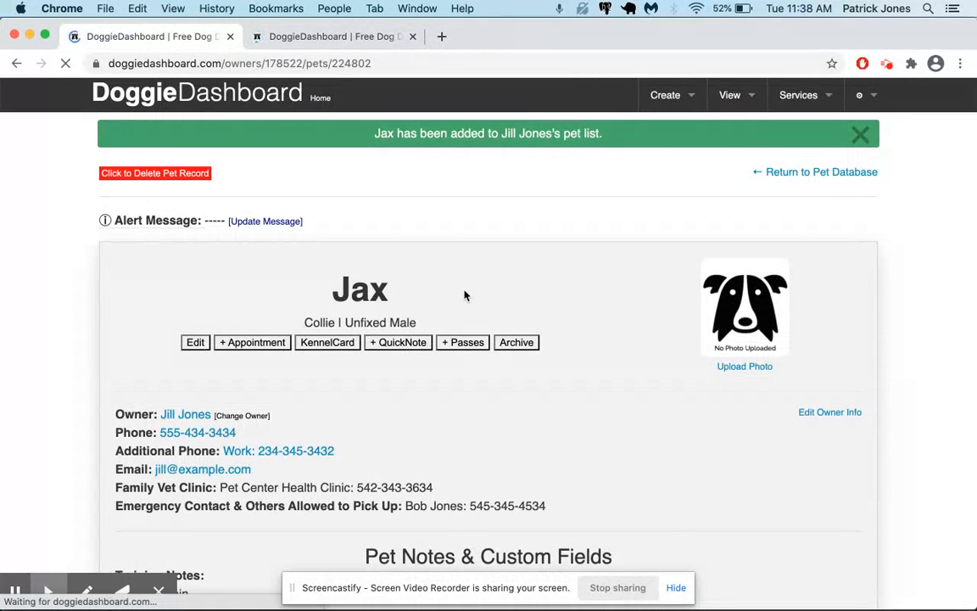
scroll(465, 294, down, 5)
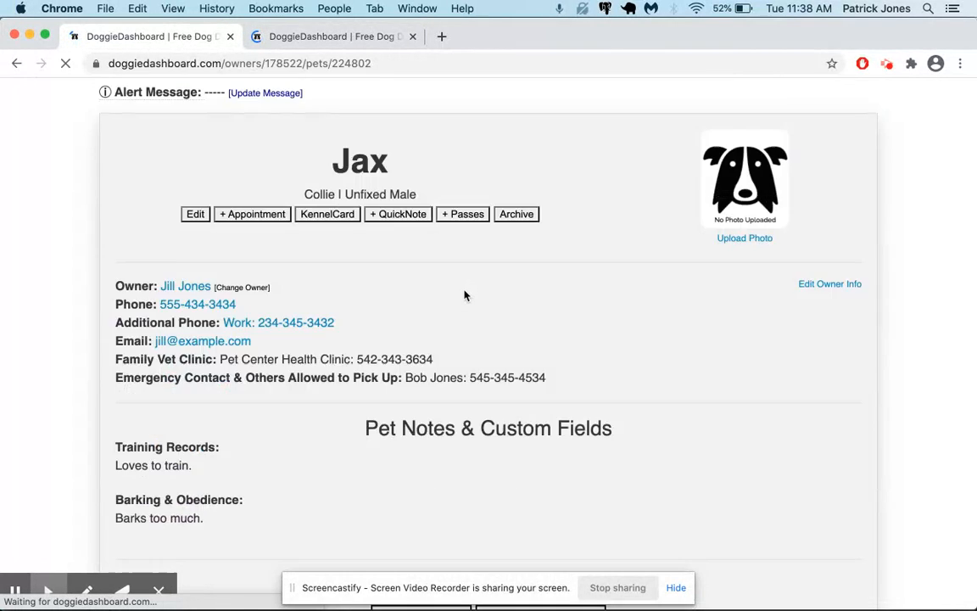
triple_click(175, 397)
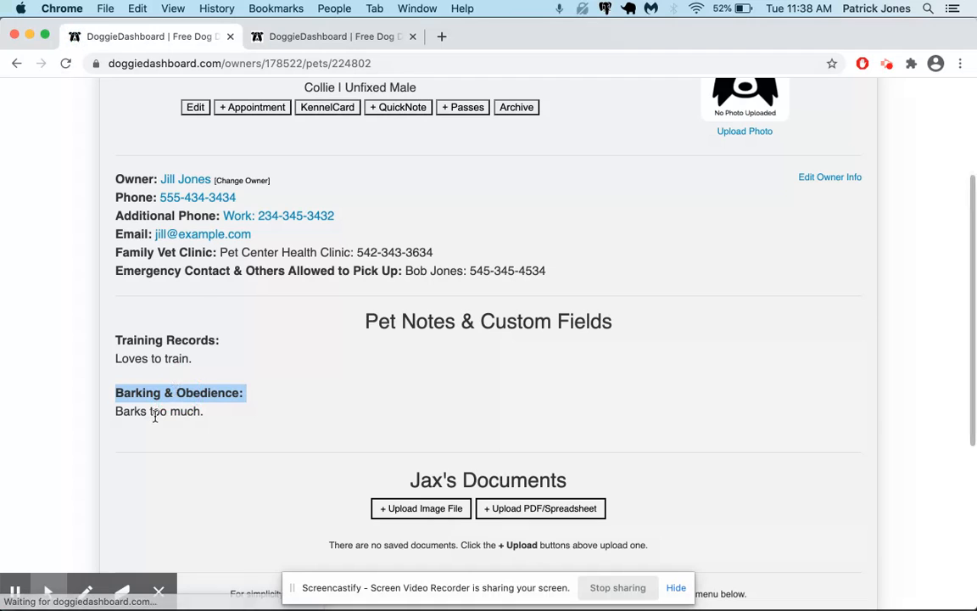
triple_click(196, 340)
click(349, 381)
scroll(349, 382, up, 3)
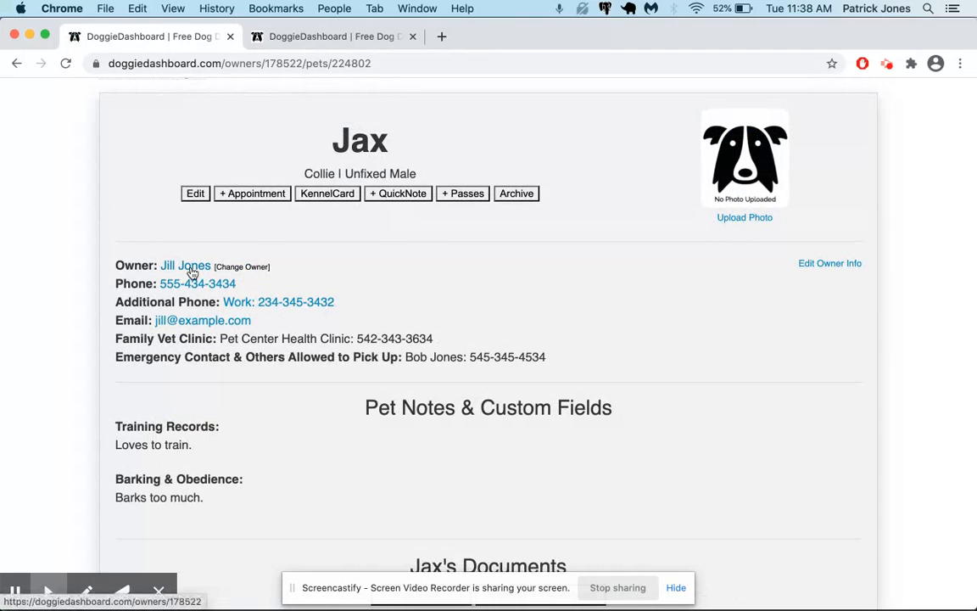
Open the record of Jax's owner for editing and locate the Conversation Records field.
click(190, 270)
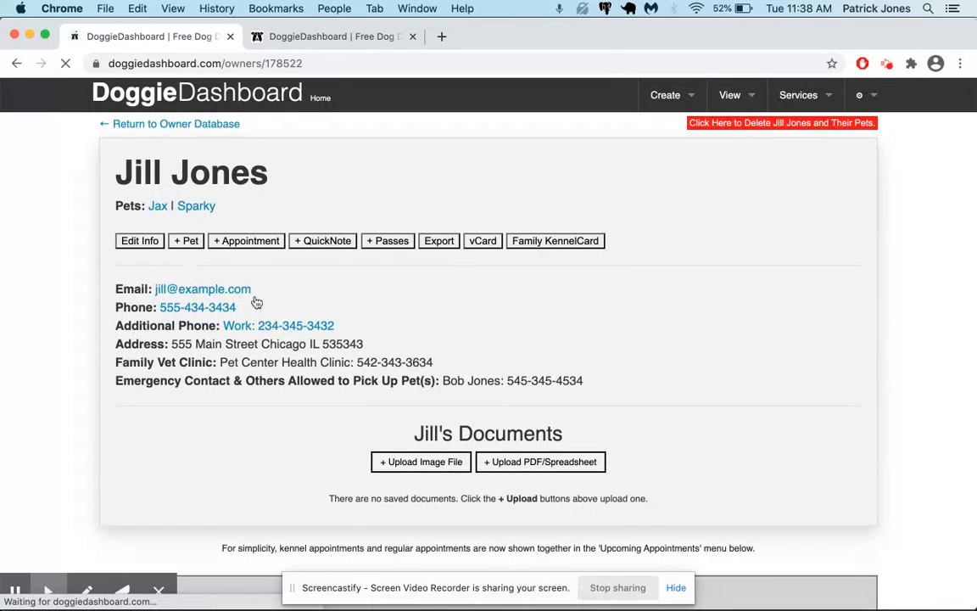
click(140, 241)
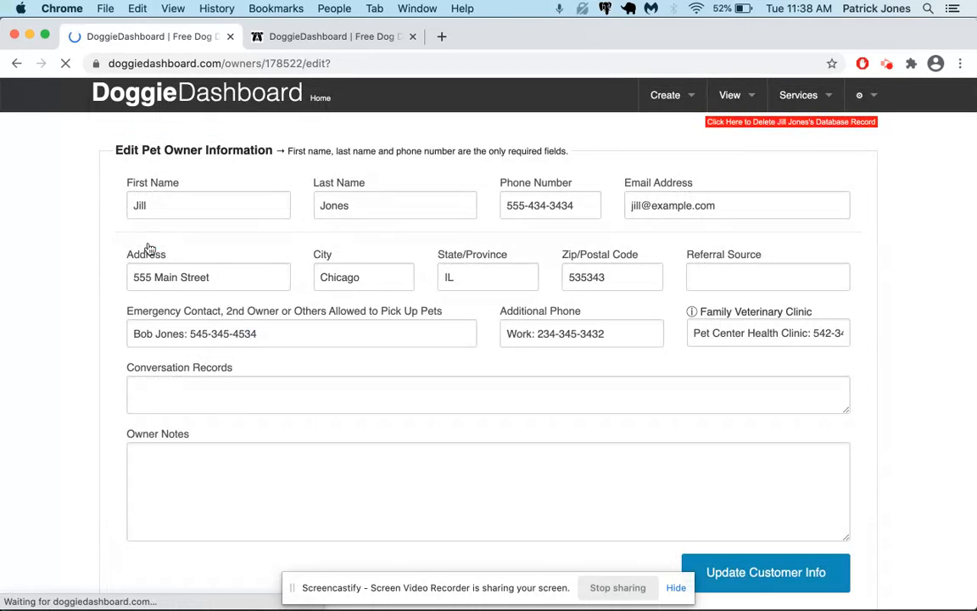
scroll(246, 321, down, 1)
triple_click(236, 314)
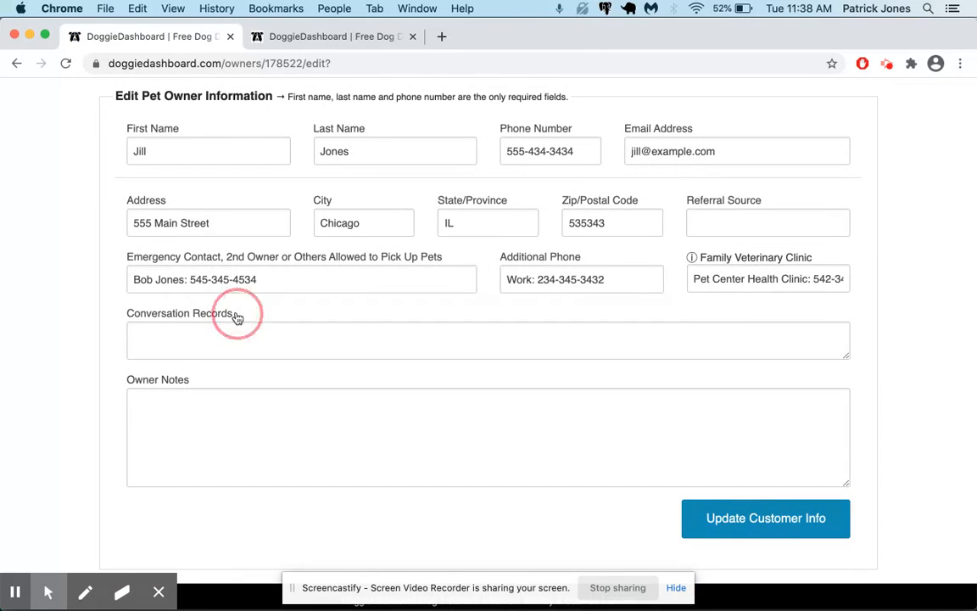
Enter "talked with her on Thursday about her late payment." as Conversation Records and save the customer info.
click(351, 336)
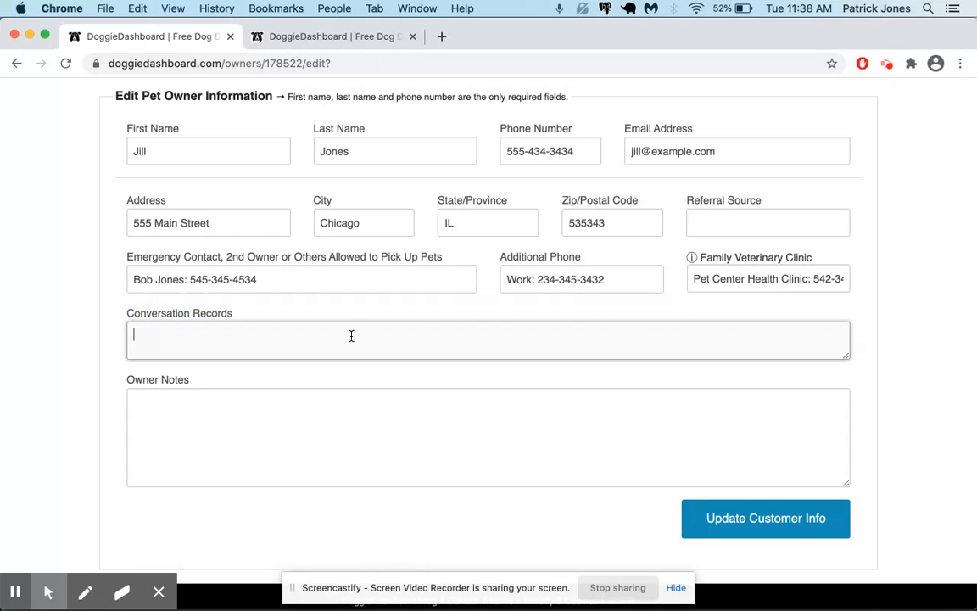
text(talked with her on T)
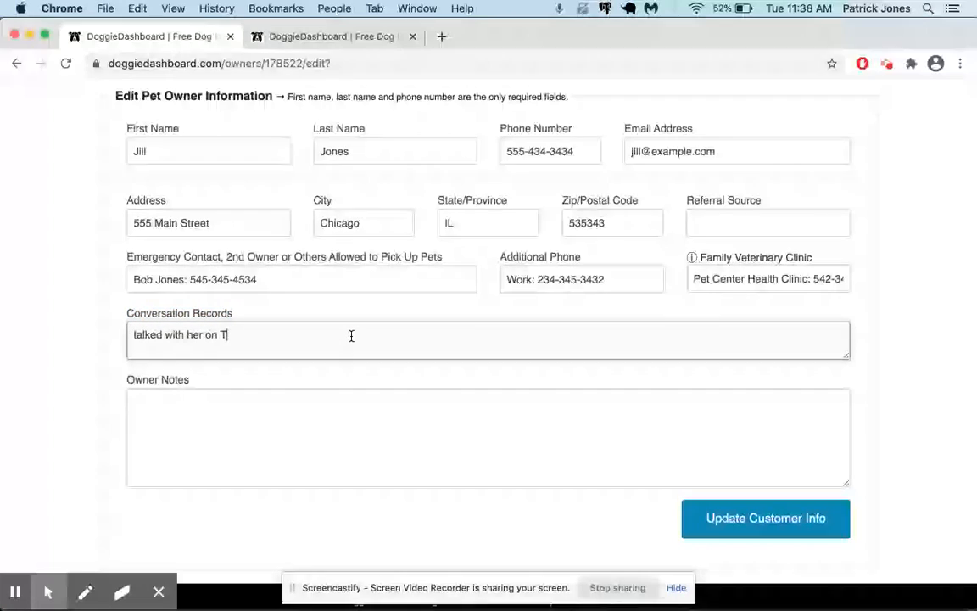
text(hurdsay about her late payment.)
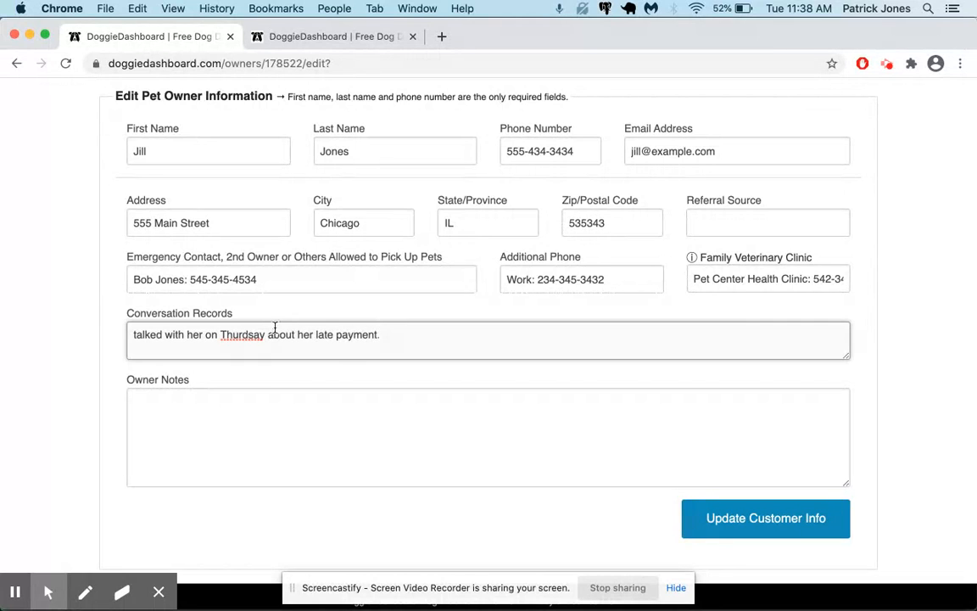
click(246, 335)
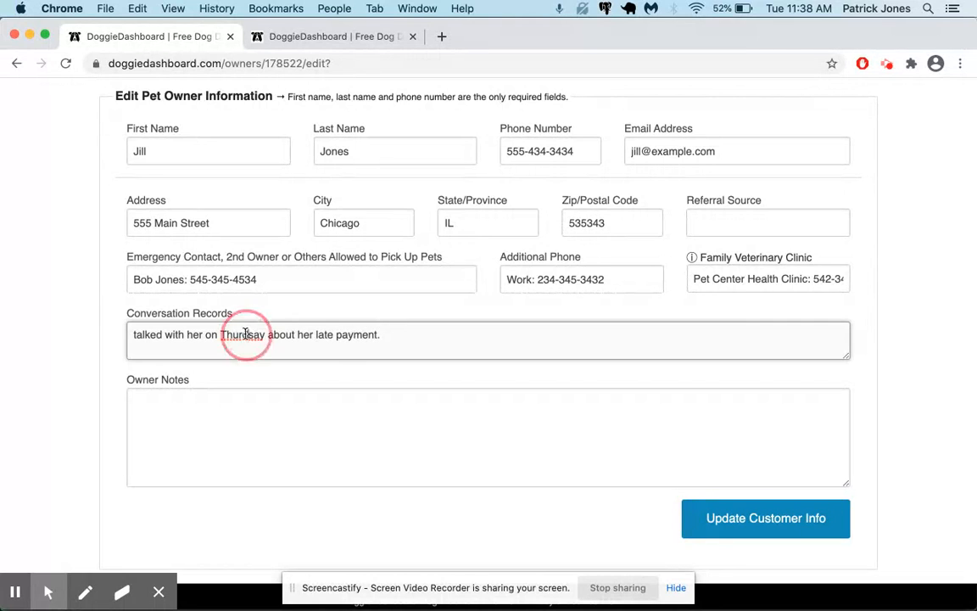
key(BackSpace)
text(s)
click(726, 530)
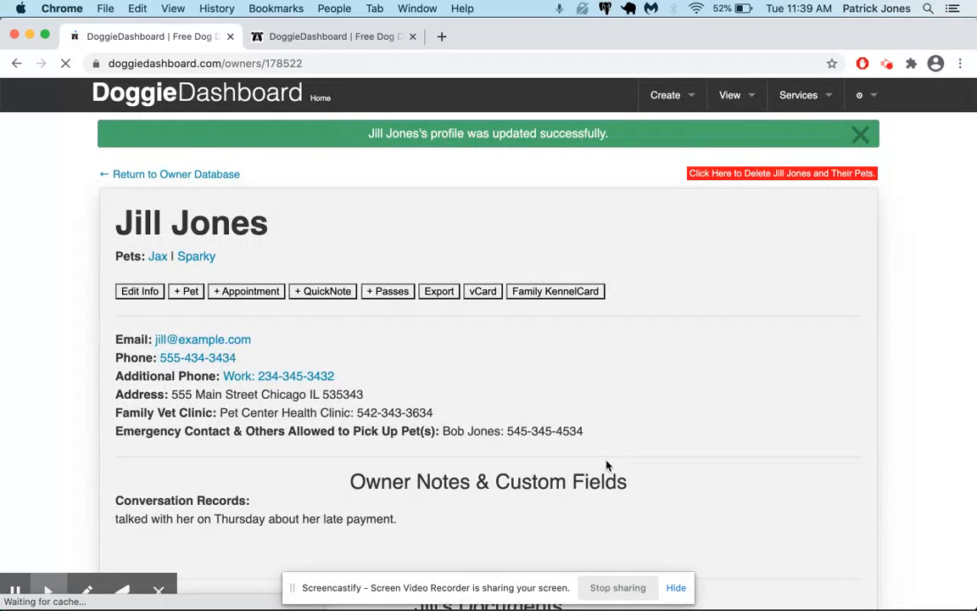
Review the Conversation Records entry under the owner notes and custom fields on the owner's record.
scroll(606, 465, down, 3)
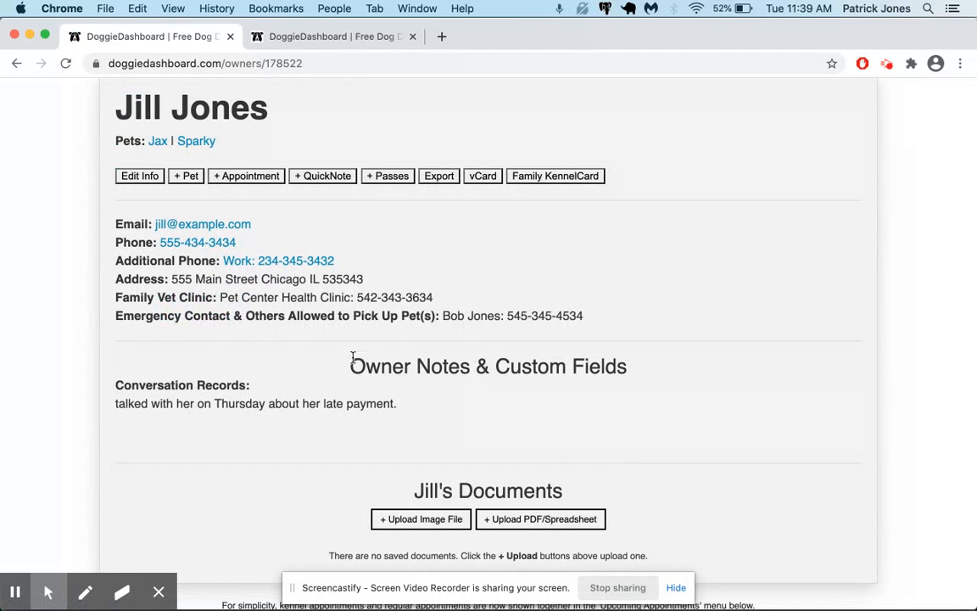
triple_click(201, 383)
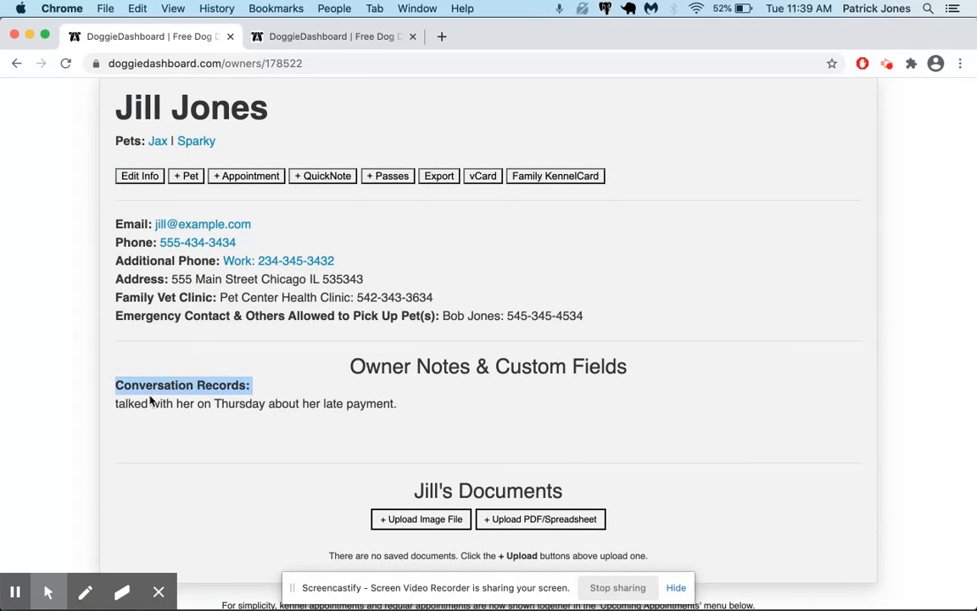
triple_click(195, 406)
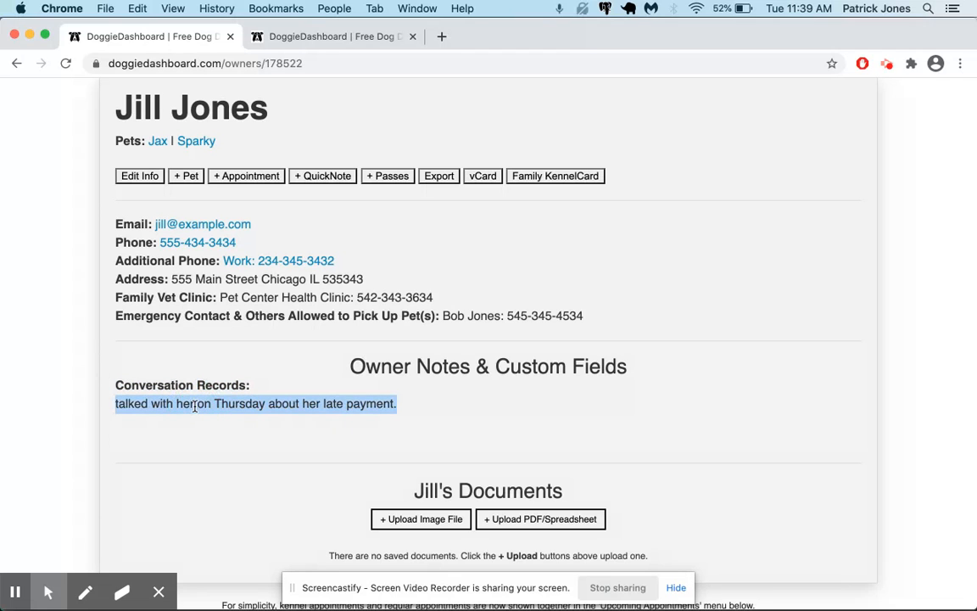
scroll(698, 360, up, 3)
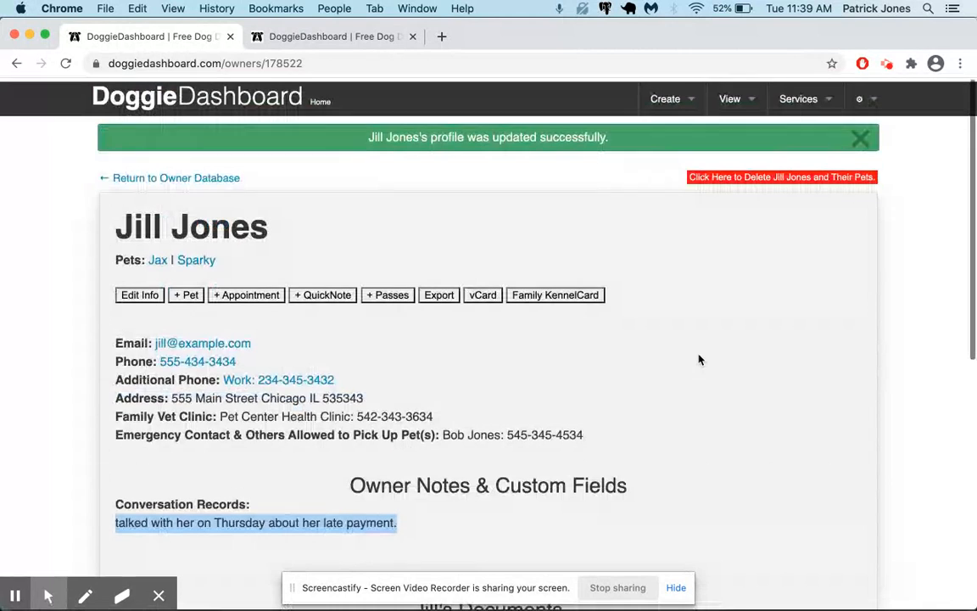
Open the business settings and expand the pet vaccine names and vaccine expiration tracking options.
click(742, 108)
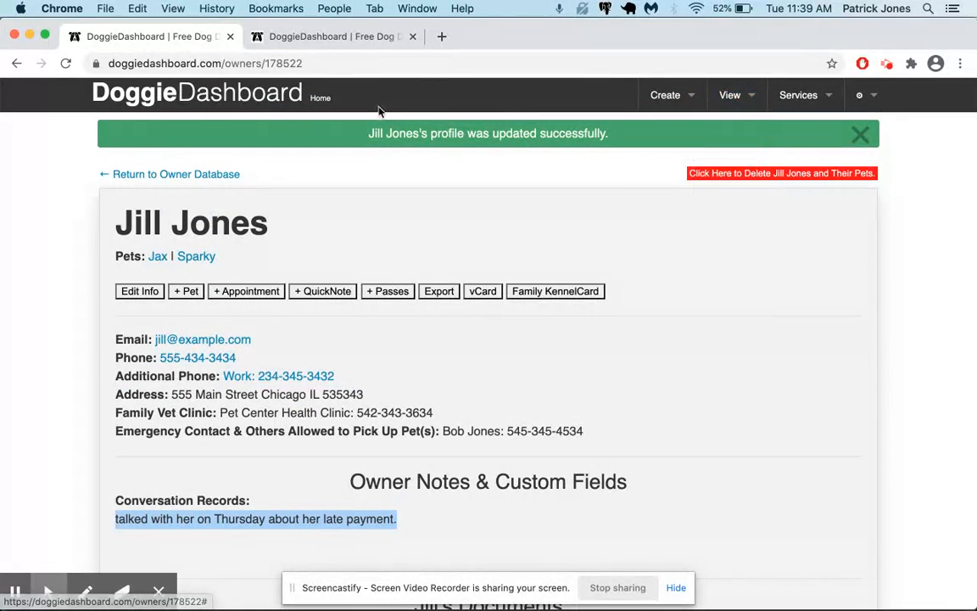
click(875, 109)
click(844, 164)
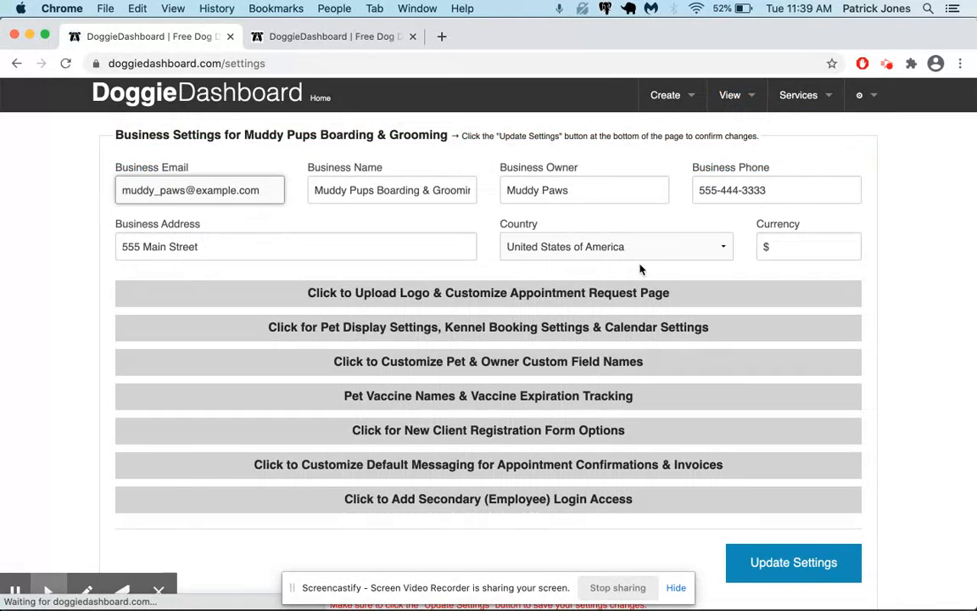
click(458, 396)
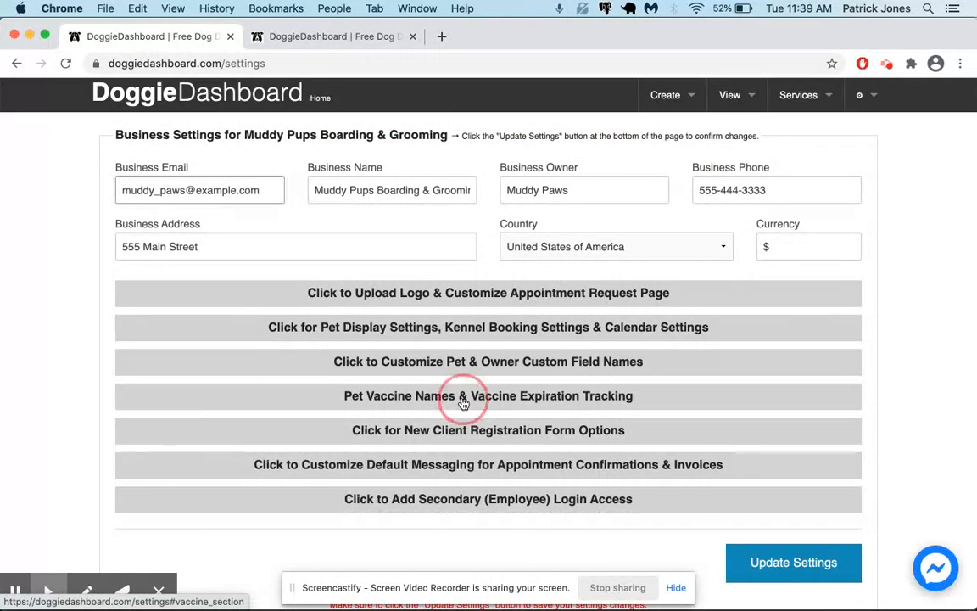
scroll(630, 508, down, 5)
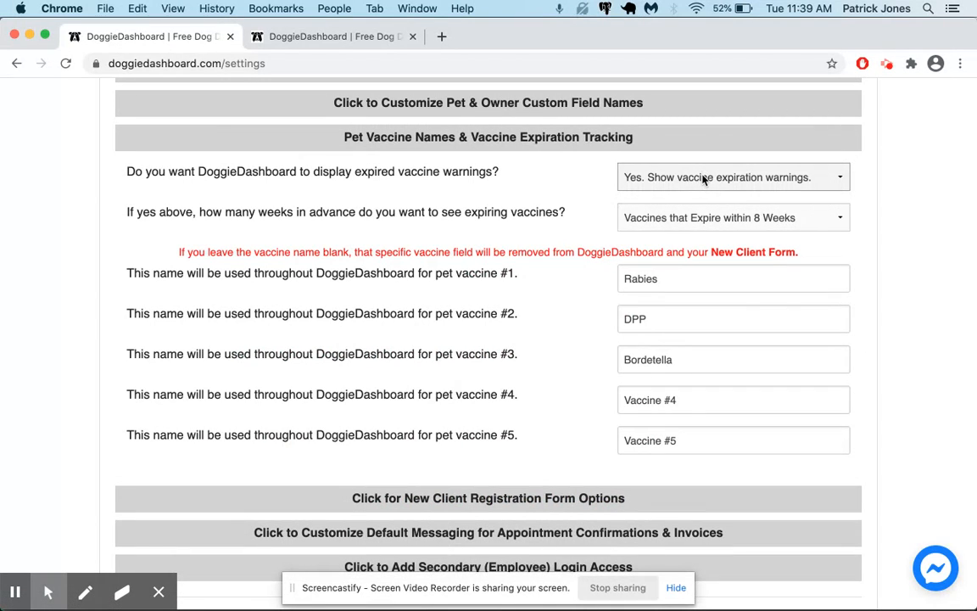
Examine the choices for displaying expired vaccine warnings and for how many weeks in advance expiring vaccines are shown.
click(703, 179)
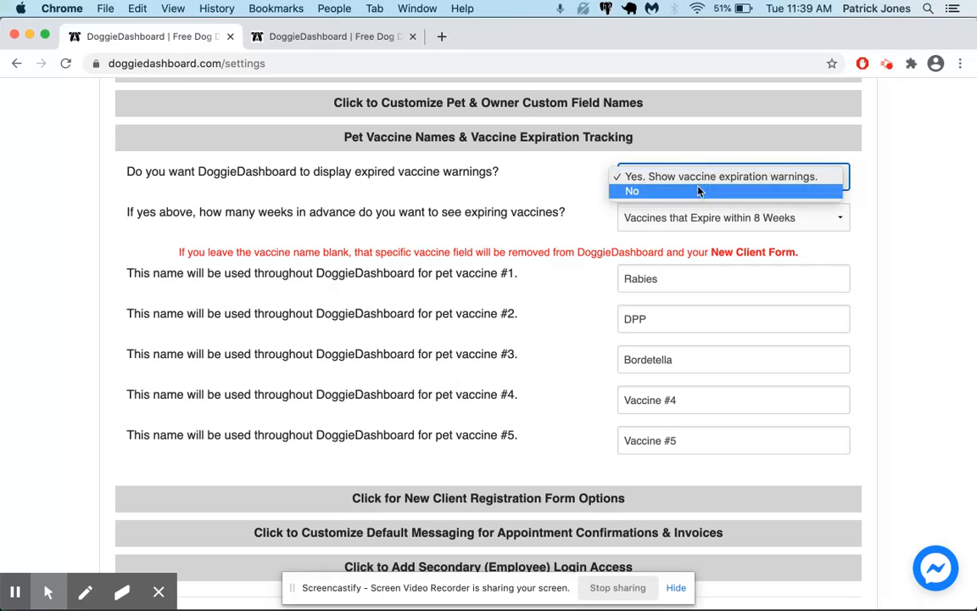
click(923, 207)
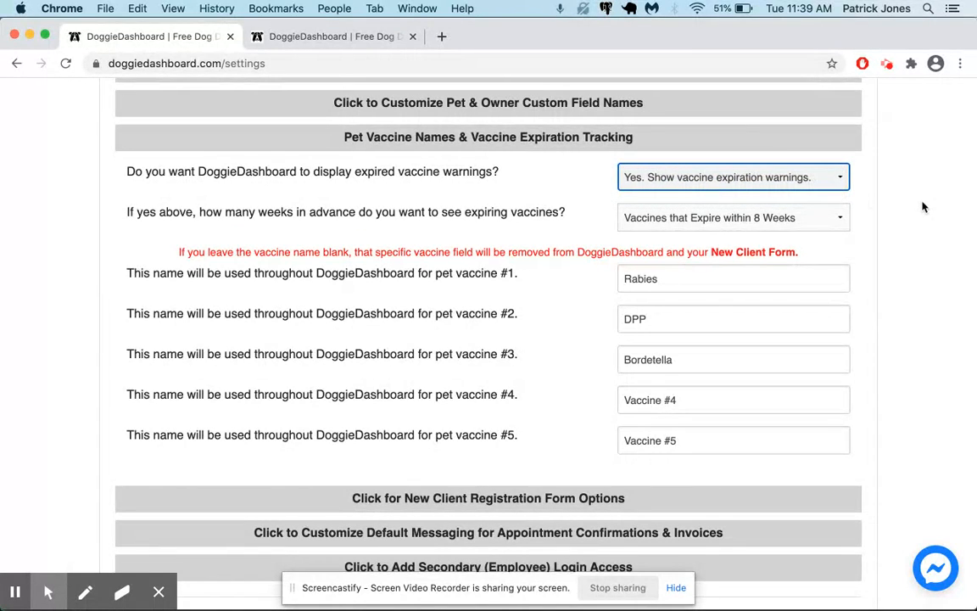
click(738, 221)
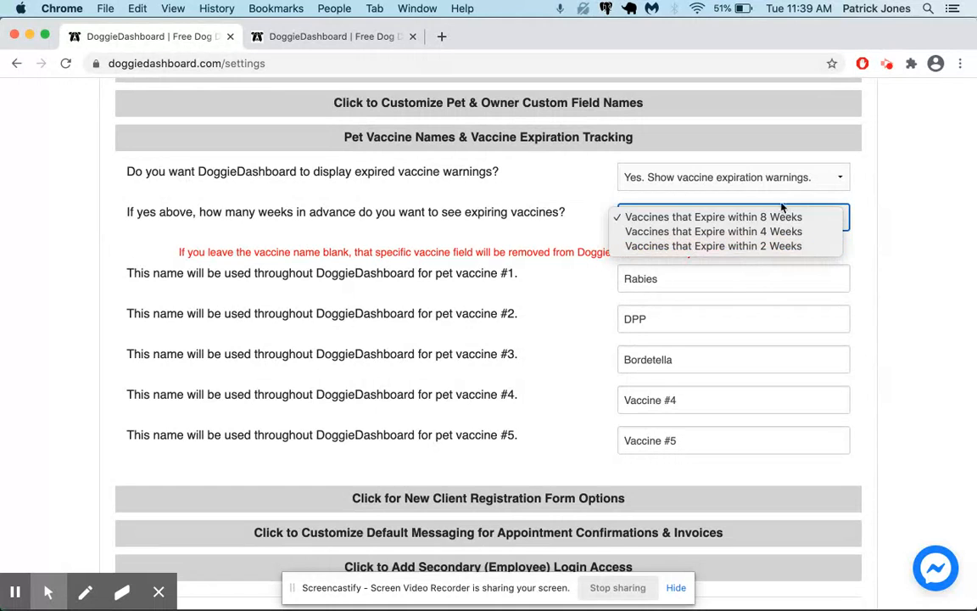
click(712, 218)
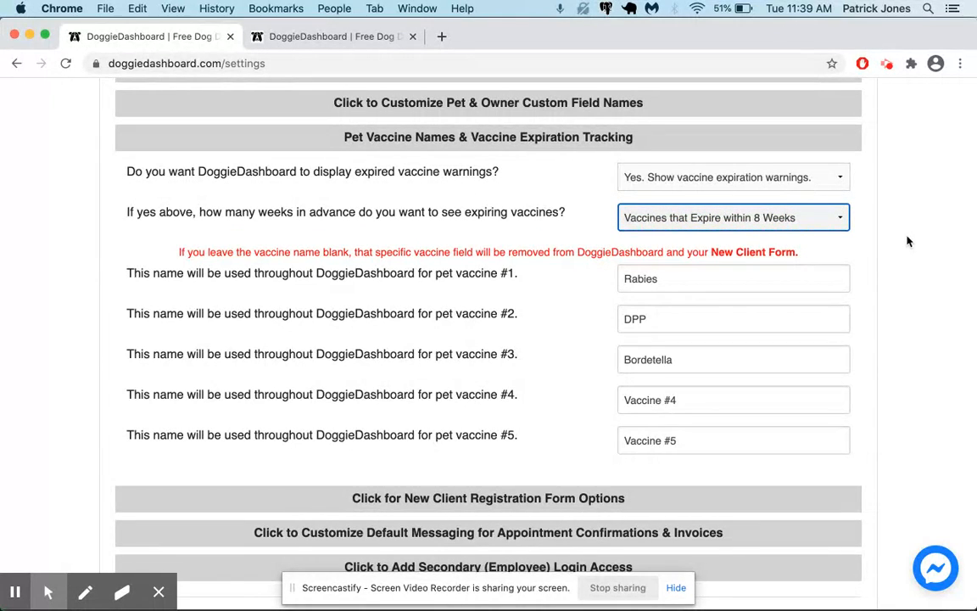
Rename pet vaccine #1 to "Fleas & Ticks" and clear the names of vaccines #4 and #5.
scroll(820, 383, down, 2)
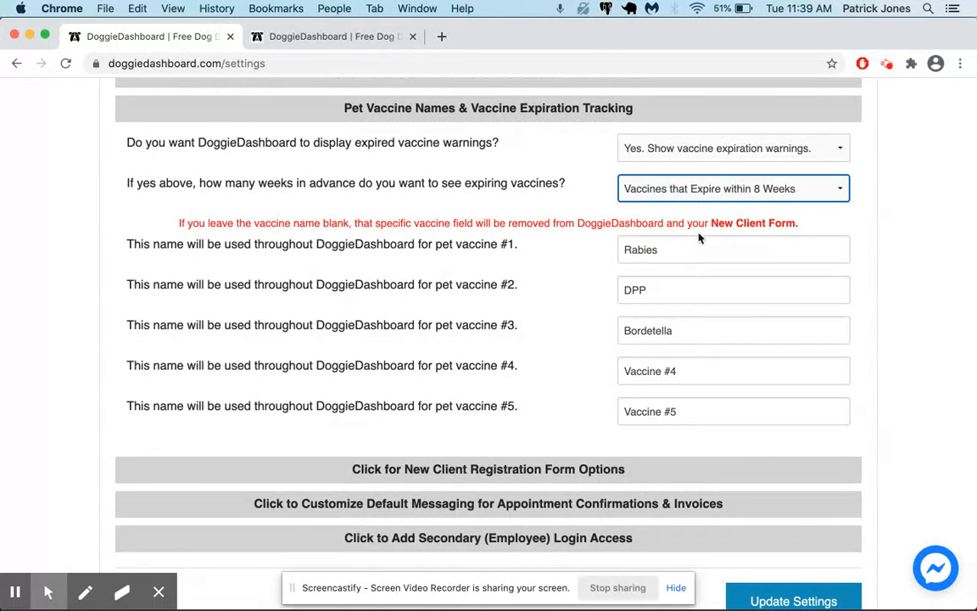
double_click(674, 249)
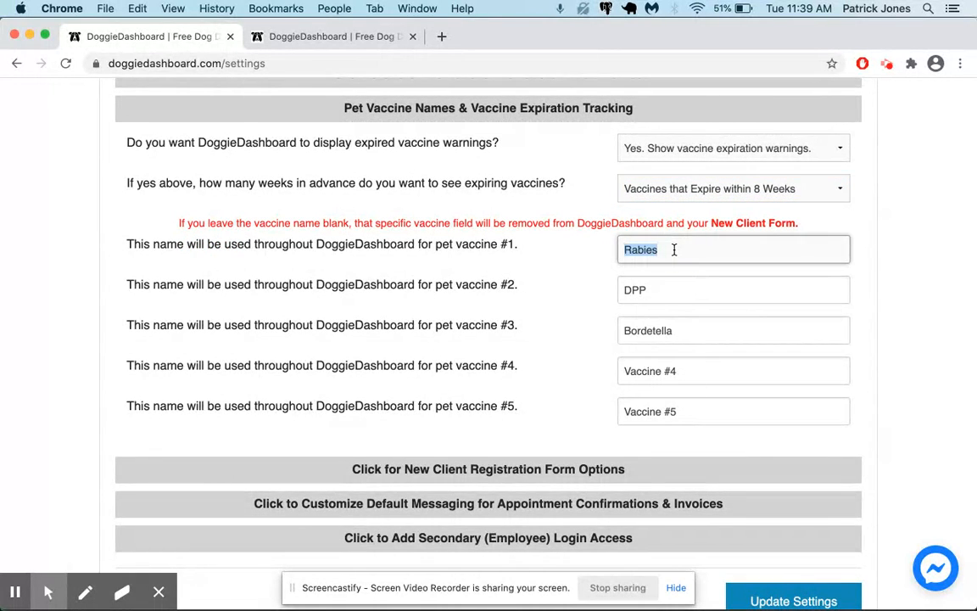
text(Fleas & Tick)
triple_click(691, 372)
key(BackSpace)
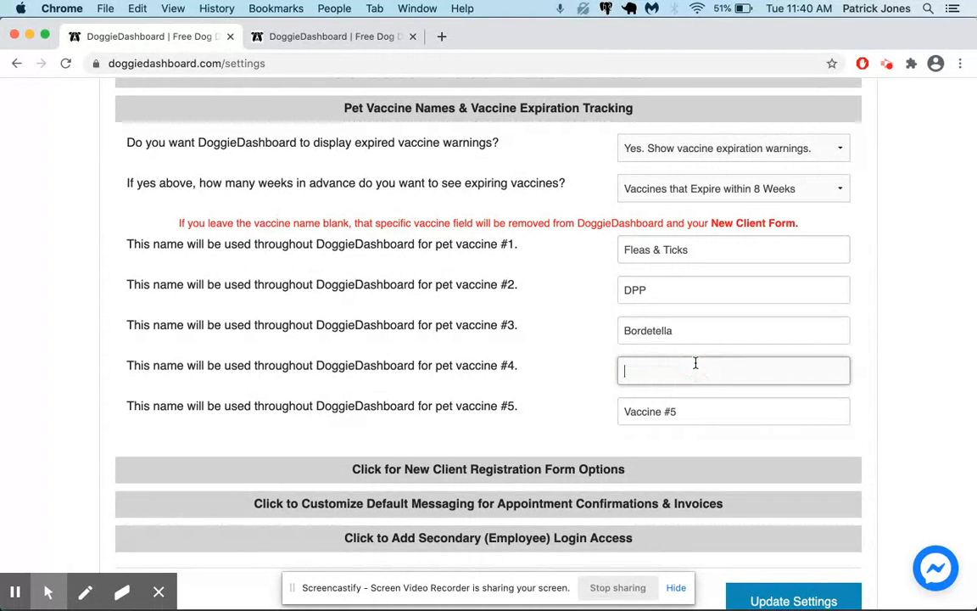
double_click(680, 412)
triple_click(680, 412)
key(BackSpace)
Rename pet vaccine #3 to "Fecal Exam" and save the business settings.
triple_click(681, 332)
text(Fecal Exam)
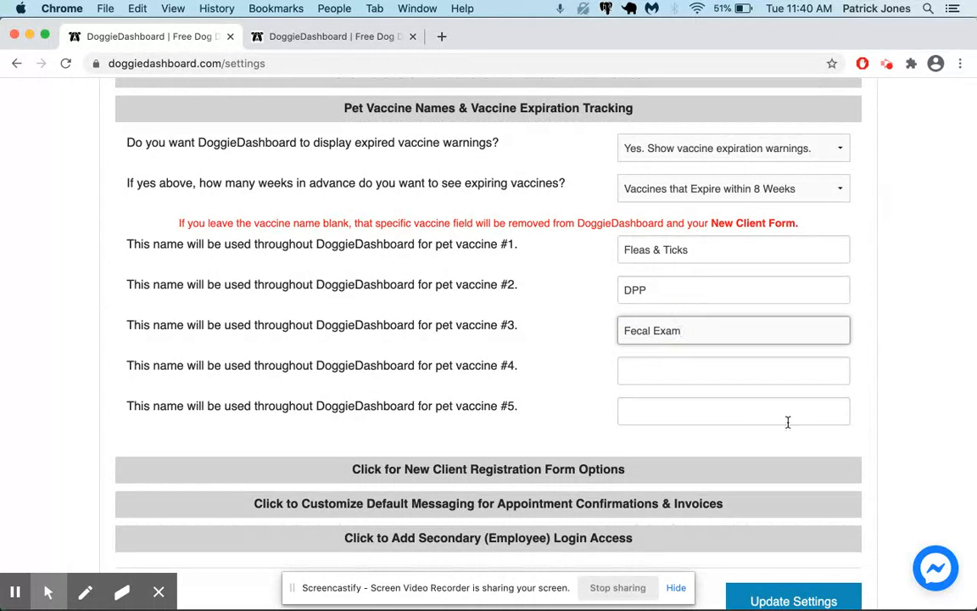
scroll(679, 437, down, 4)
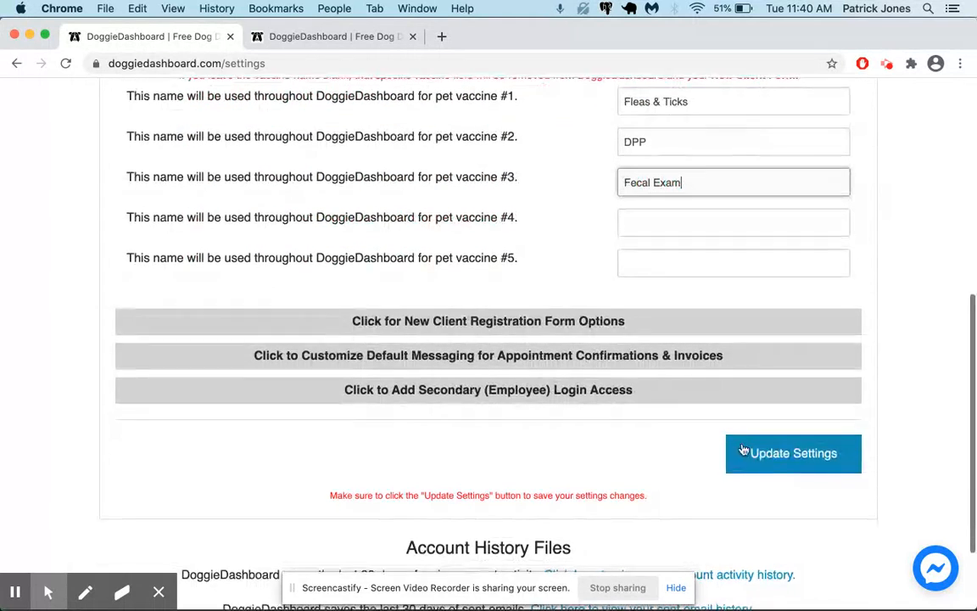
click(789, 451)
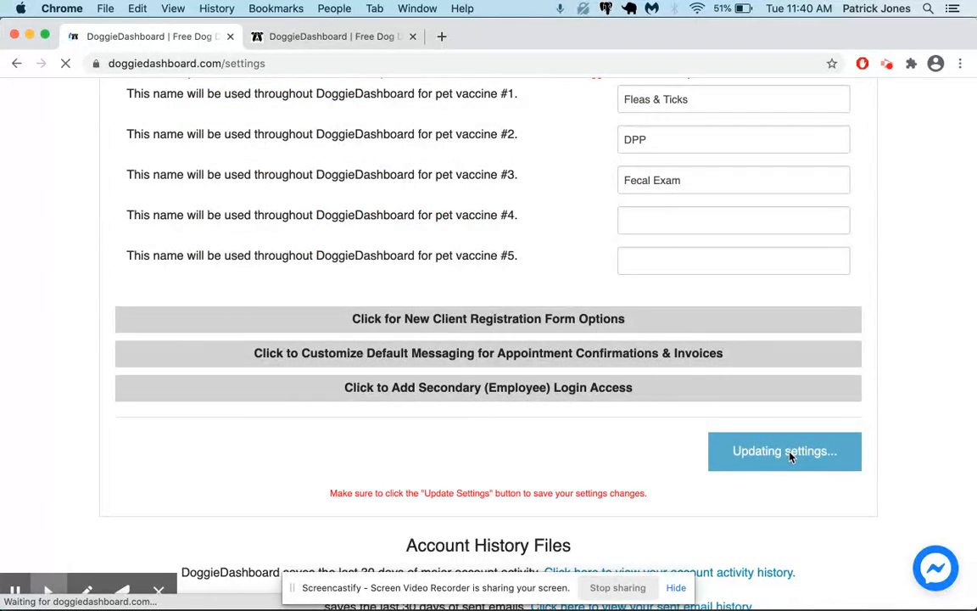
Open a new pet form and set the Fleas & Ticks, DPP and Fecal Exam expirations to Jan 3, Jan 13 and Jan 21 2021.
click(689, 98)
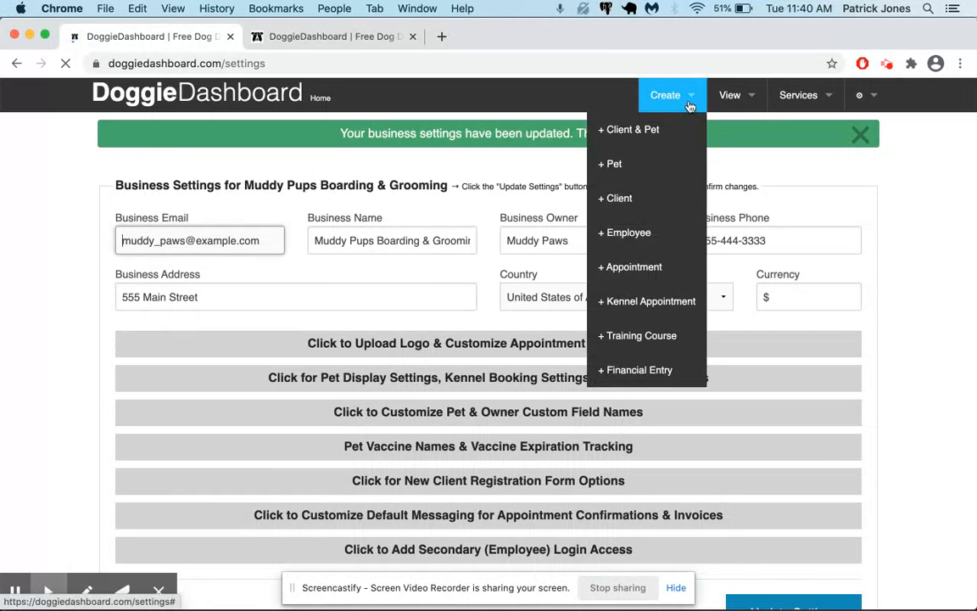
click(649, 164)
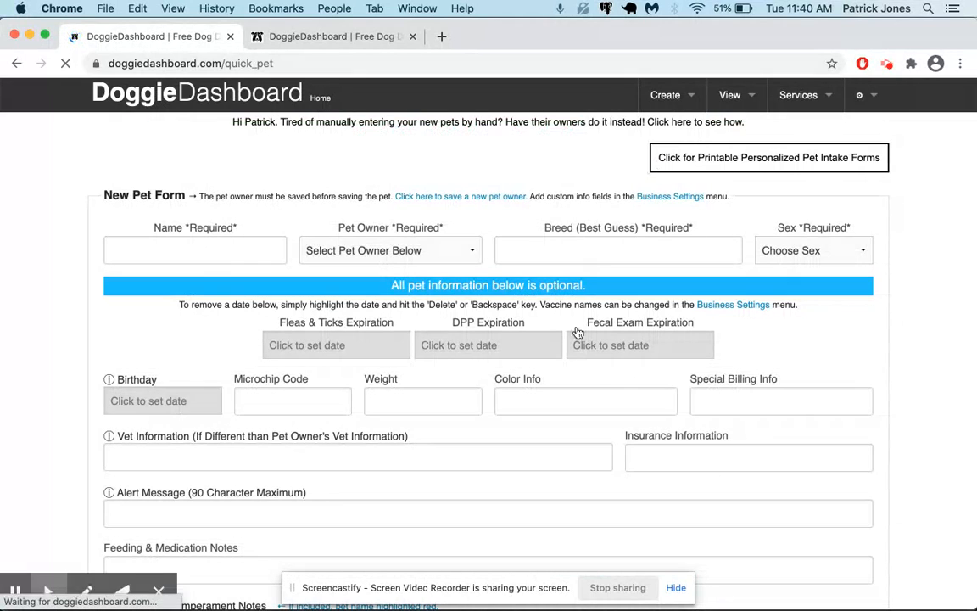
click(327, 344)
click(287, 458)
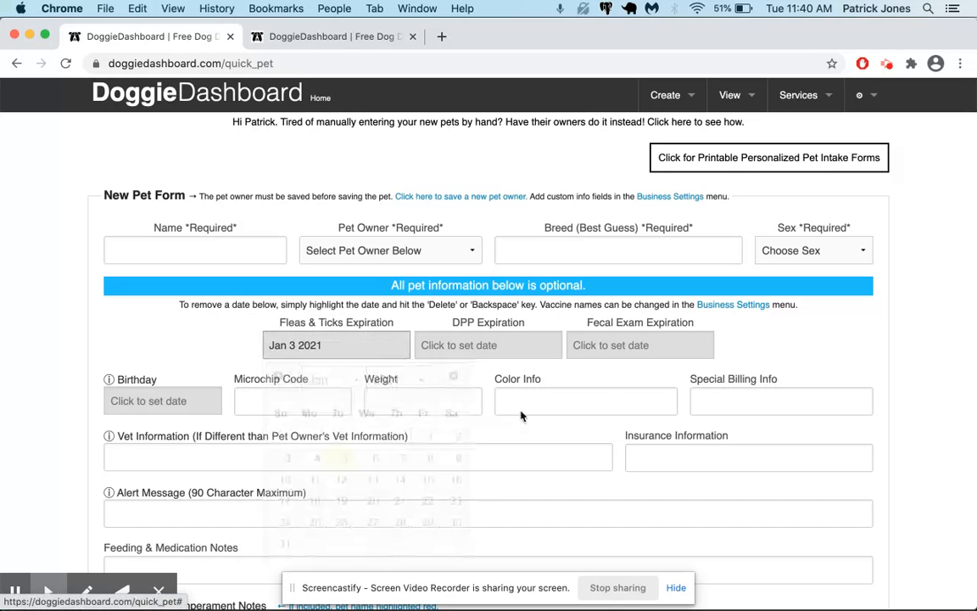
click(493, 348)
click(523, 478)
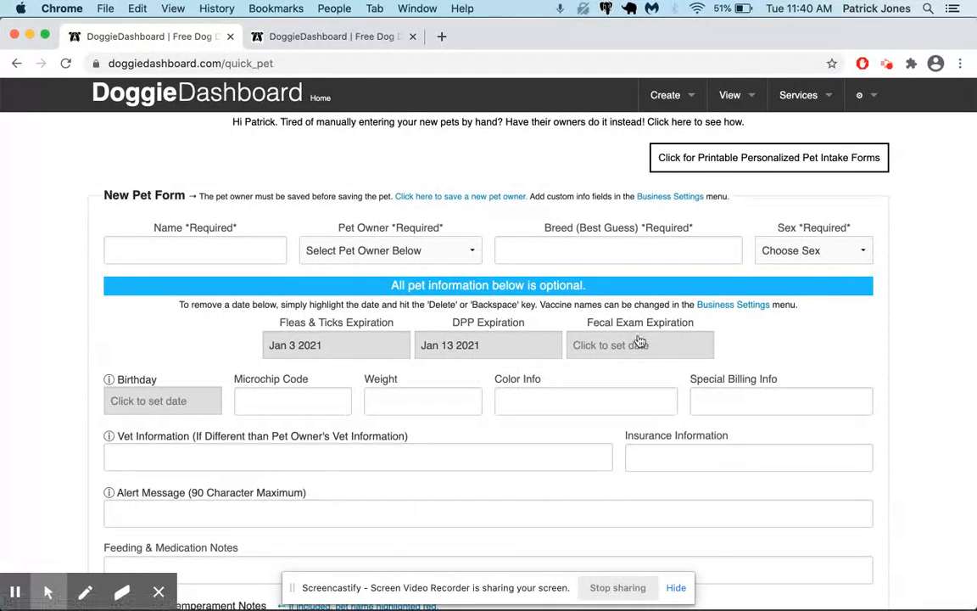
click(643, 345)
click(703, 501)
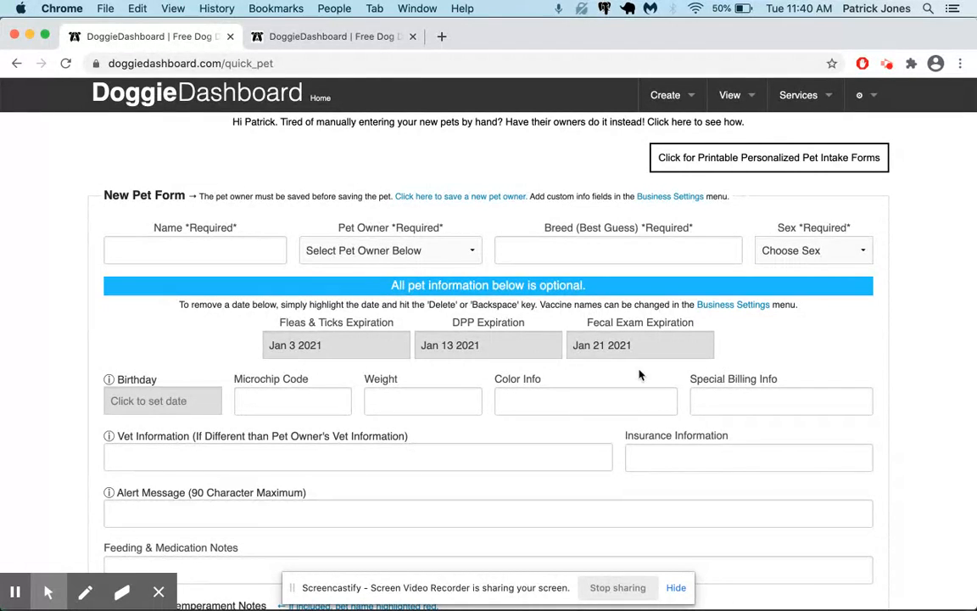
Open Jax's record from the pet database for editing and set the Fleas & Ticks expiration to Jan 1 2021.
click(732, 95)
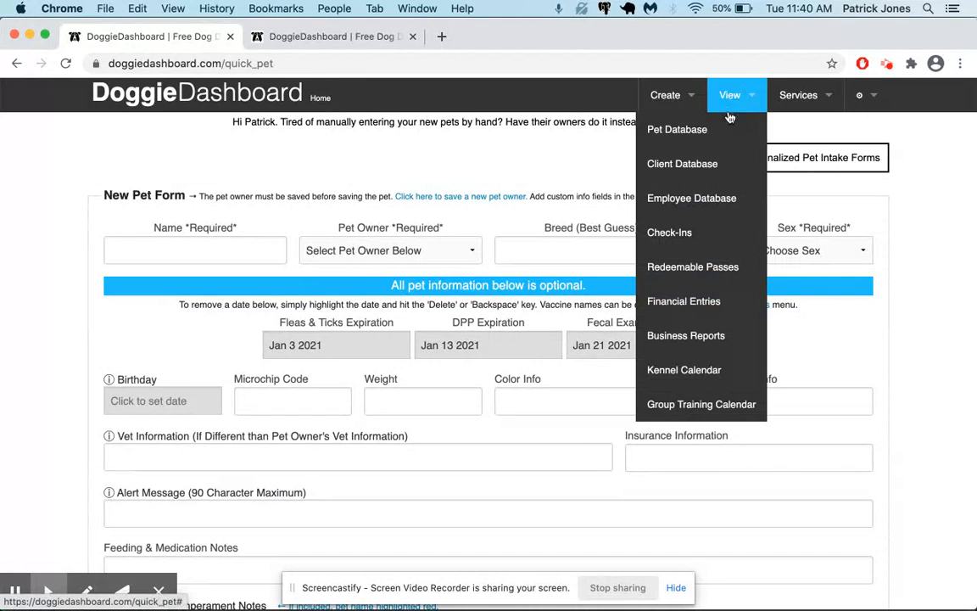
click(725, 126)
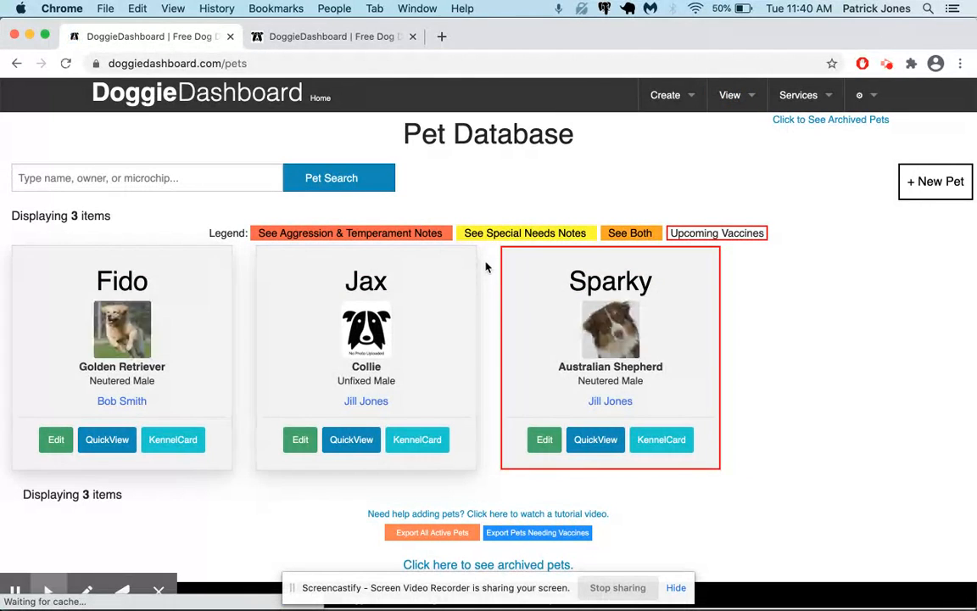
click(383, 326)
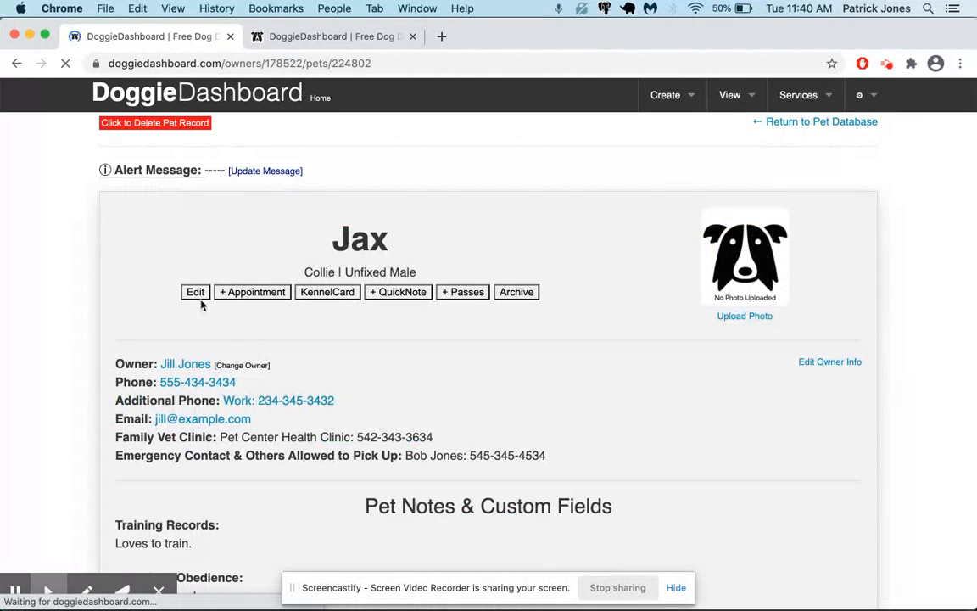
click(201, 295)
click(326, 296)
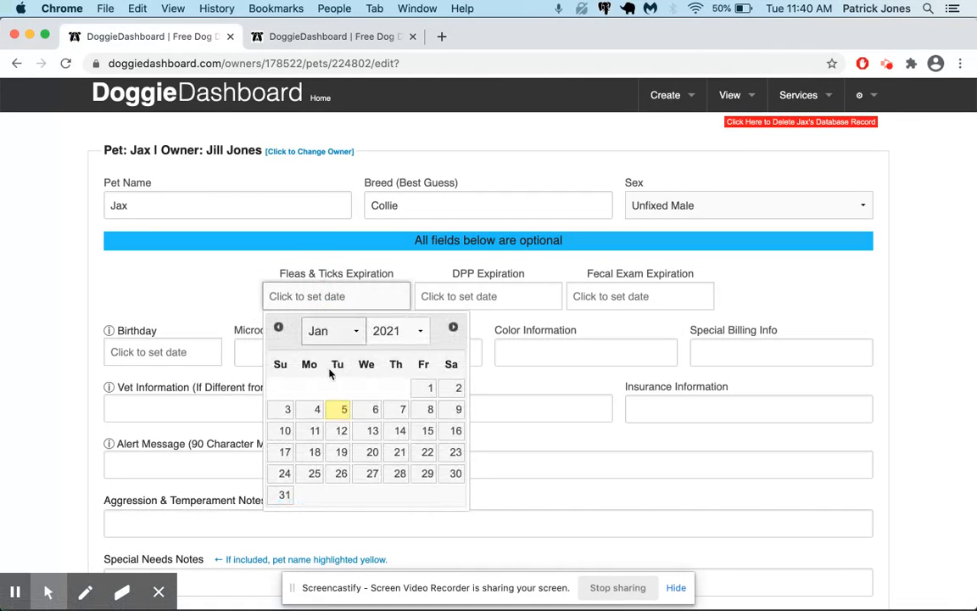
click(428, 388)
Set Jax's DPP expiration to Feb 19 2021 and the Fecal Exam expiration to Nov 15 2020.
click(491, 294)
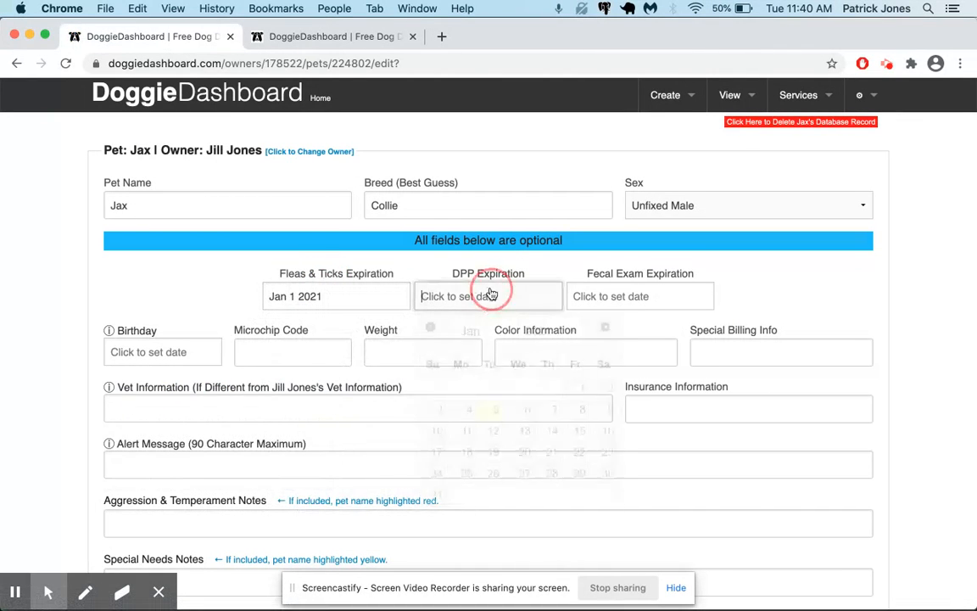
click(605, 328)
click(556, 430)
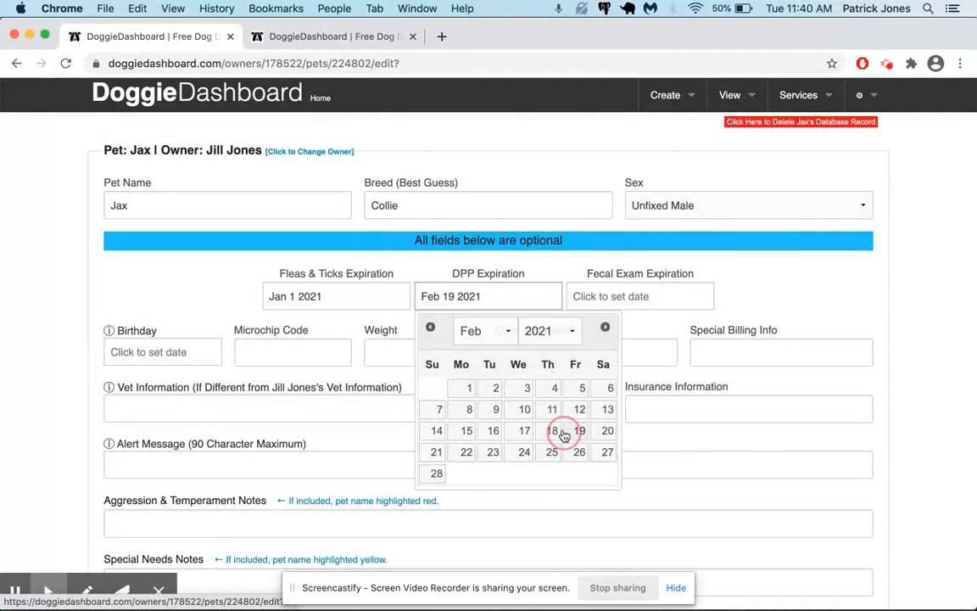
click(619, 299)
click(582, 327)
click(581, 328)
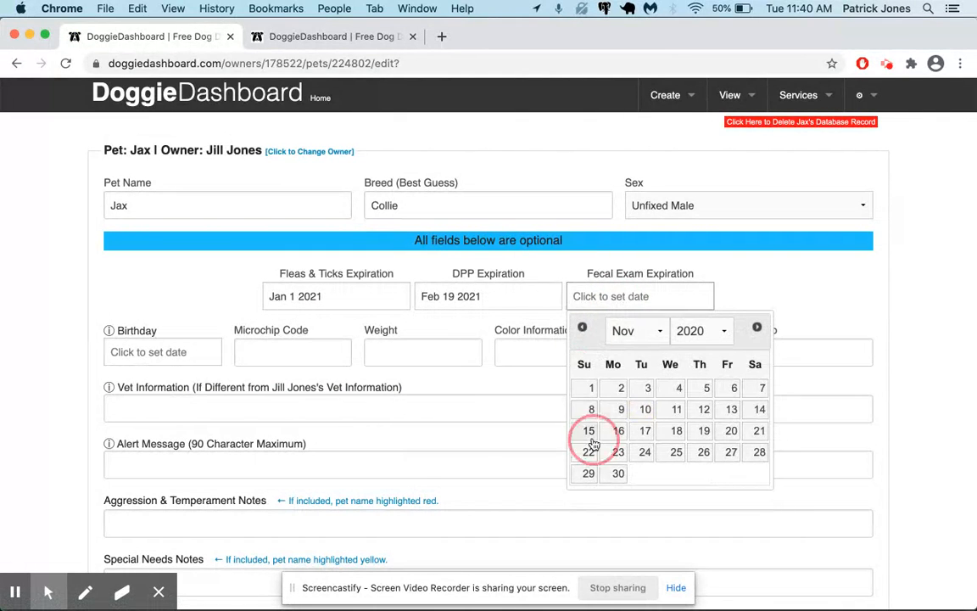
click(588, 430)
Save Jax's record and review the vaccine expiration tracking on the pet's page.
scroll(606, 471, down, 5)
scroll(661, 483, down, 3)
scroll(812, 543, down, 3)
click(815, 517)
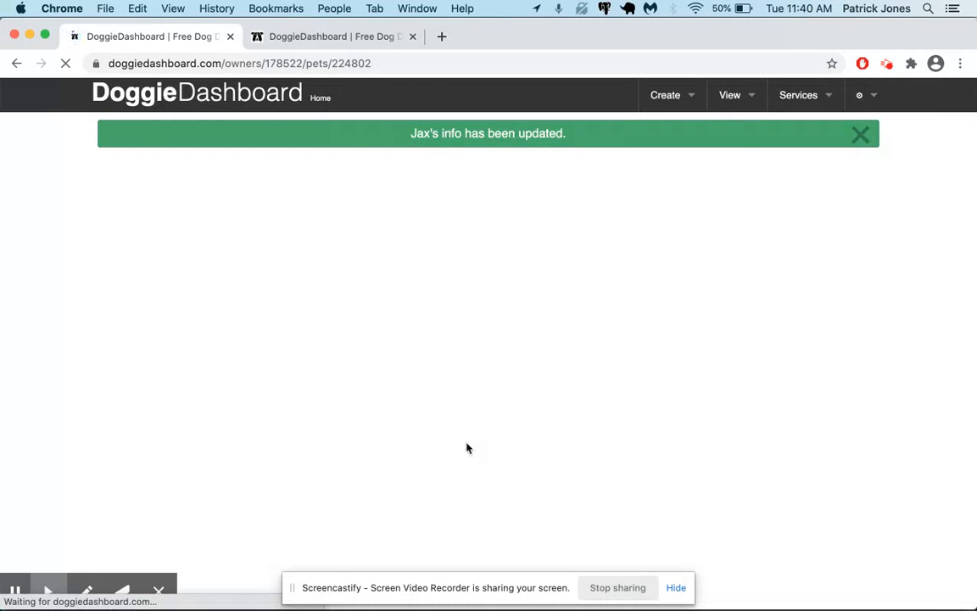
scroll(465, 390, down, 4)
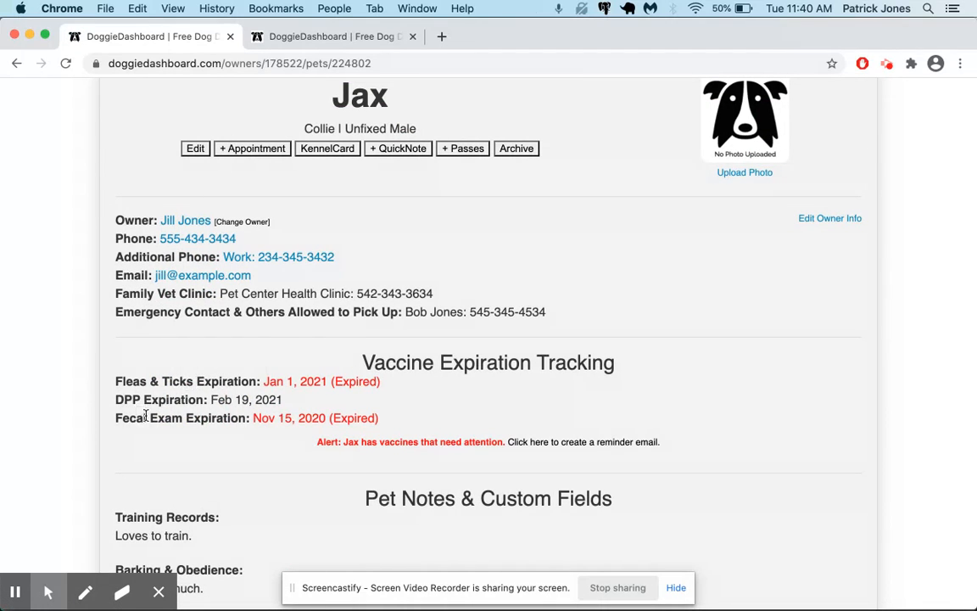
double_click(279, 419)
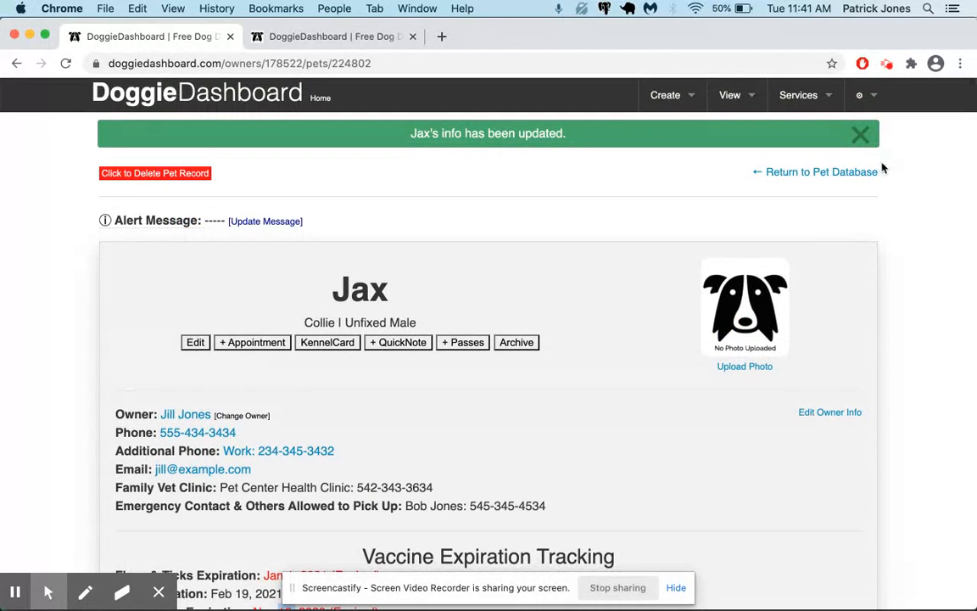
Return to the business settings and examine the new client registration form options.
click(857, 96)
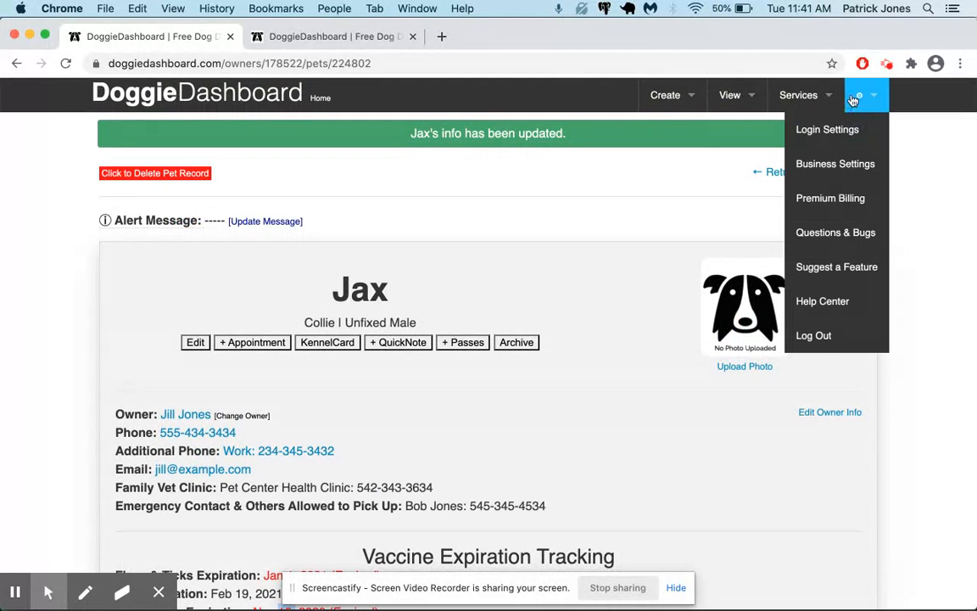
click(835, 163)
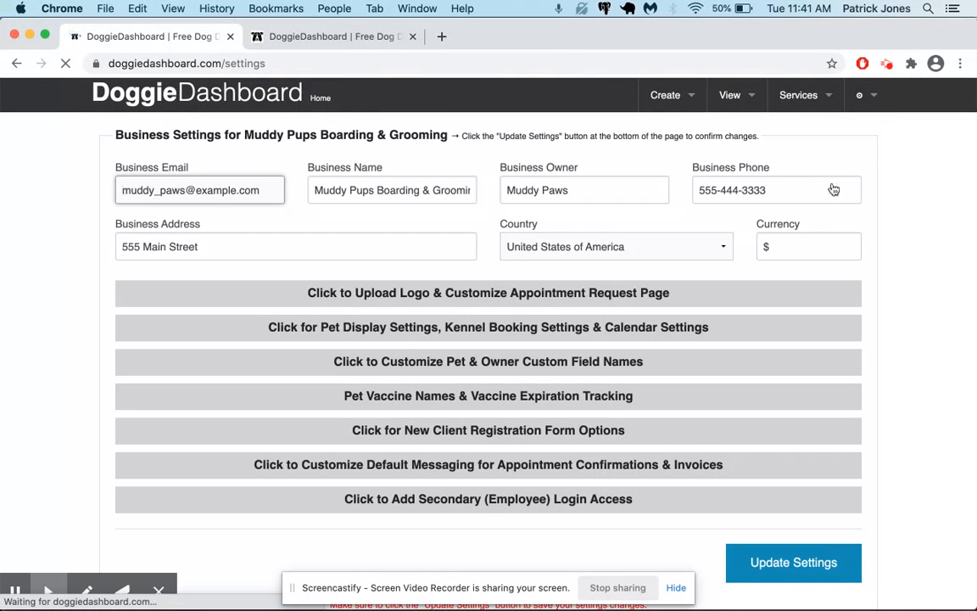
scroll(811, 231, down, 1)
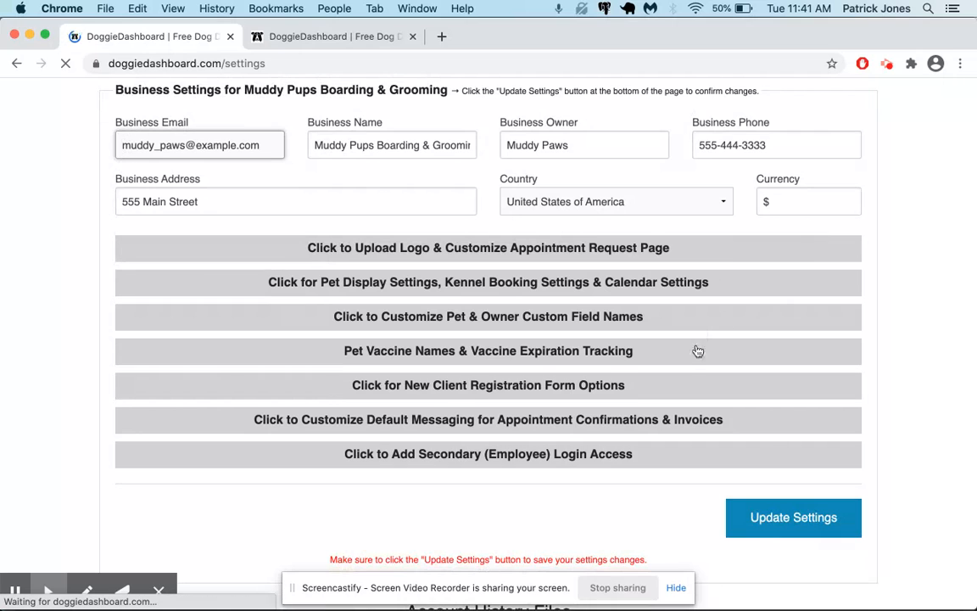
click(584, 386)
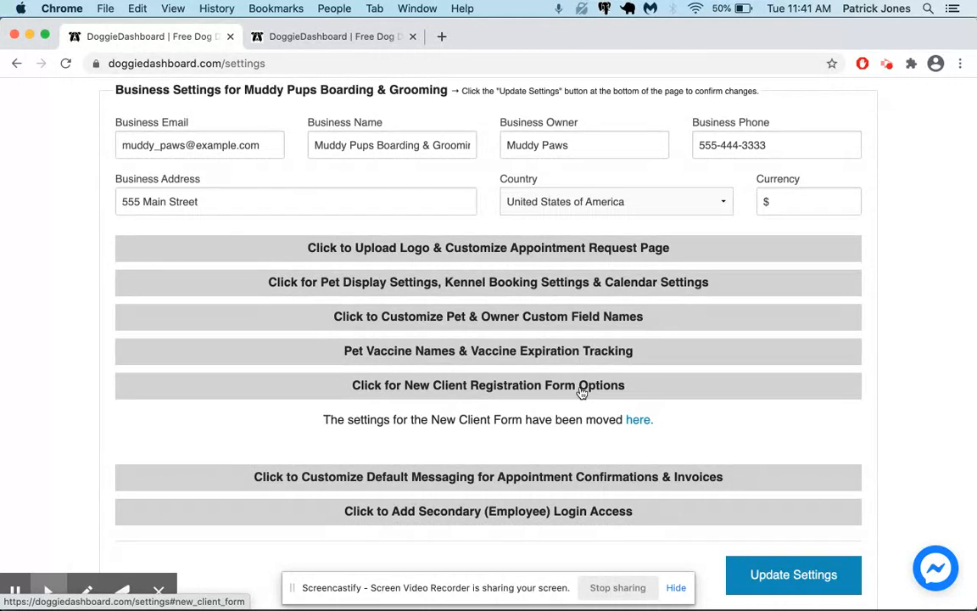
click(559, 387)
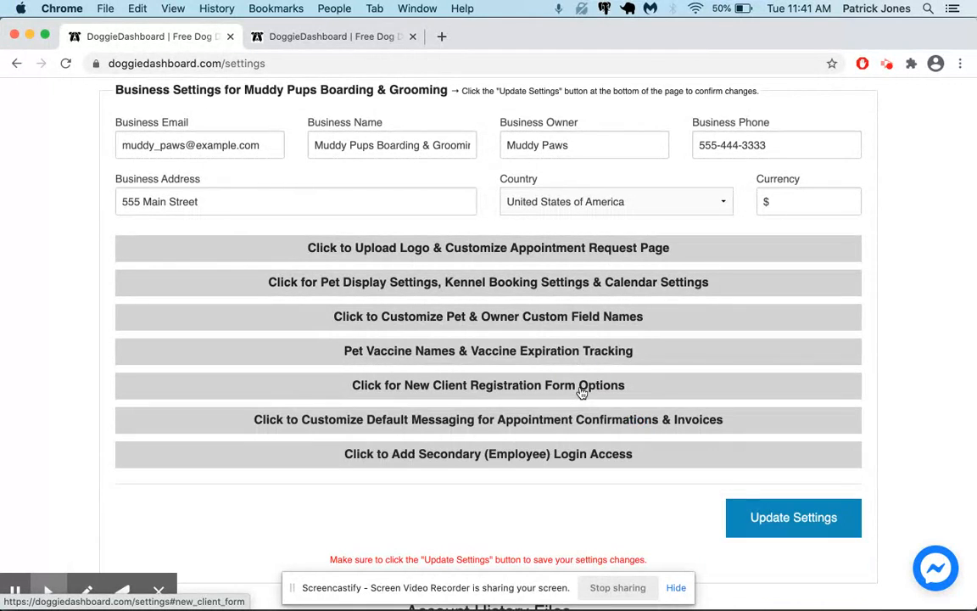
Examine the two default owner messages for appointment confirmations and invoices.
click(549, 424)
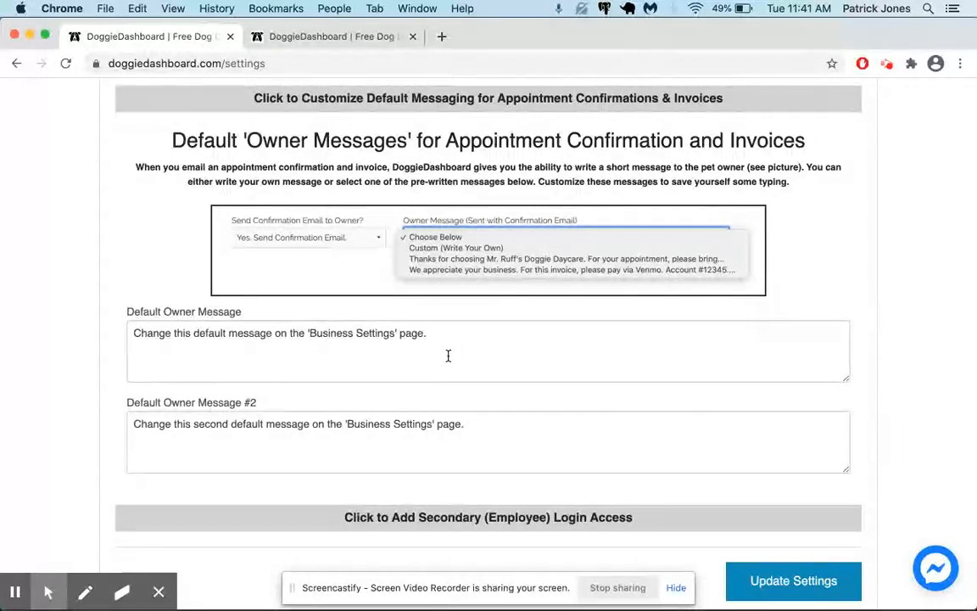
click(455, 343)
click(465, 438)
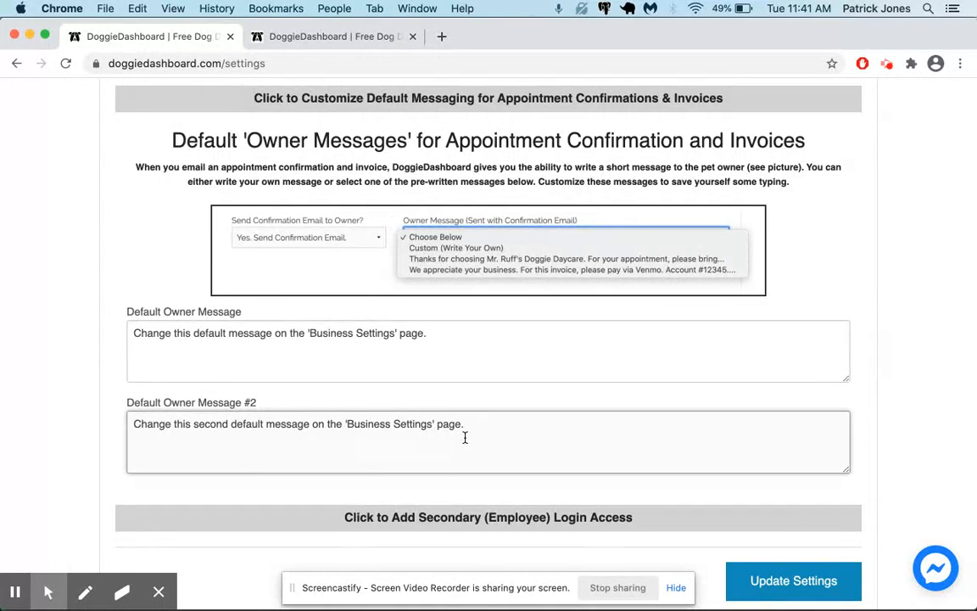
Examine the option for adding secondary employee login access.
scroll(487, 449, down, 1)
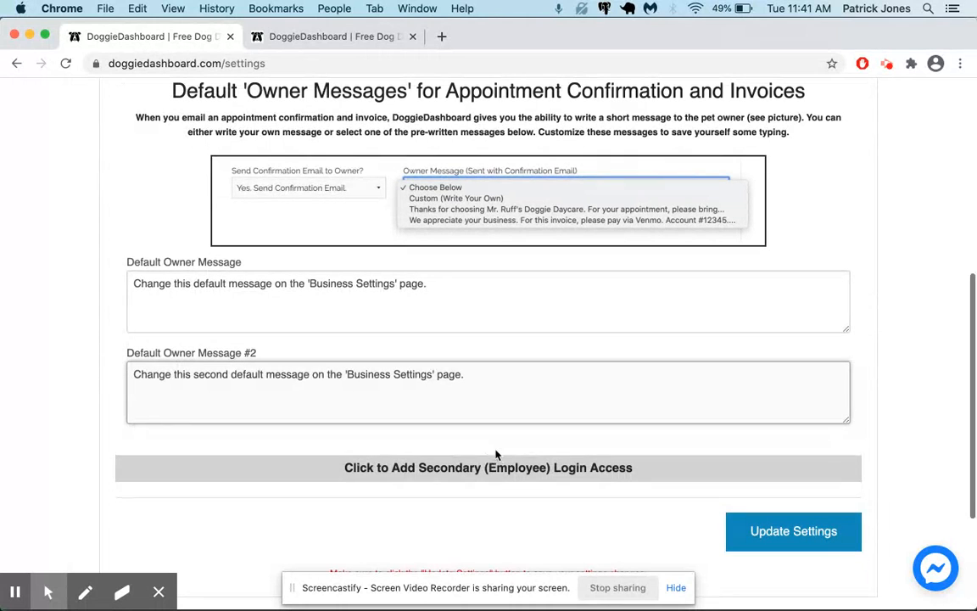
click(497, 467)
scroll(526, 424, down, 5)
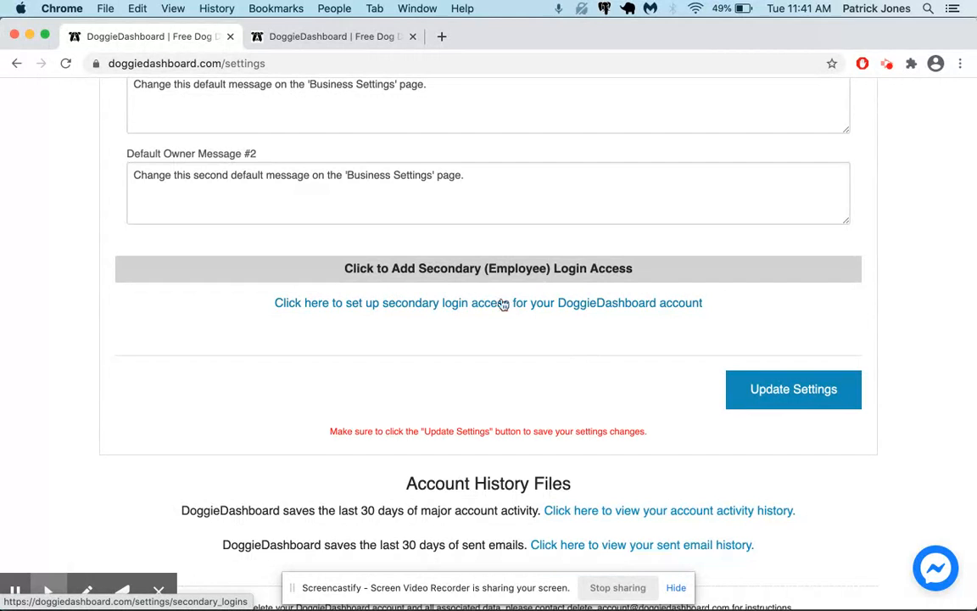
click(494, 269)
Set the pet database display to Show Pets in List View, save the settings and open the pet database.
scroll(493, 268, up, 5)
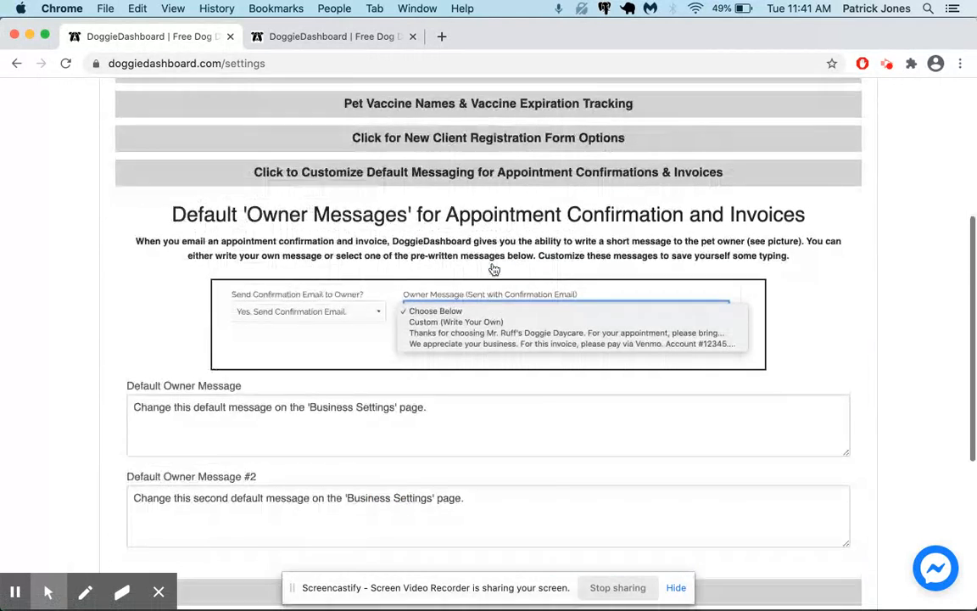
click(527, 196)
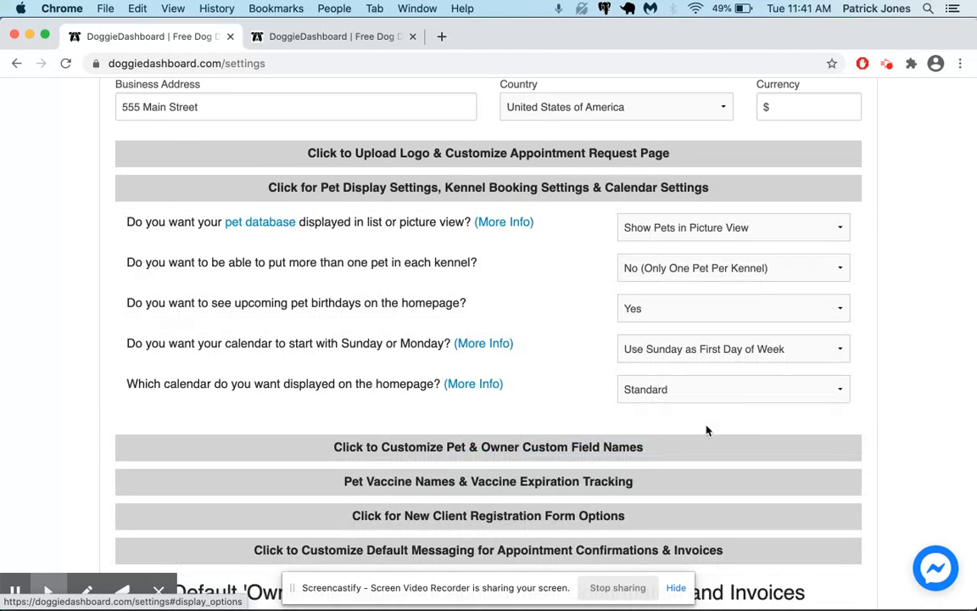
click(740, 229)
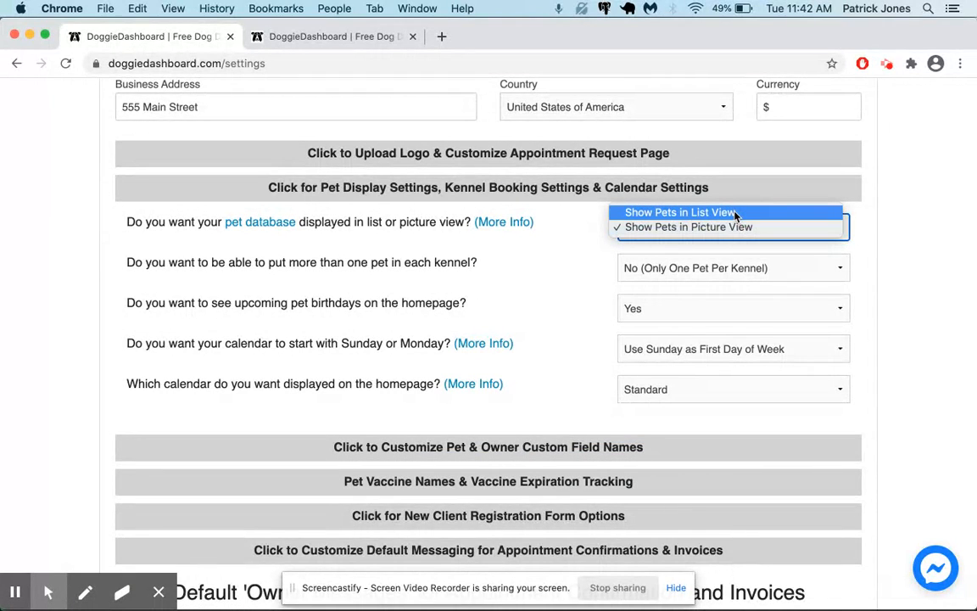
click(735, 213)
scroll(782, 386, down, 10)
click(797, 349)
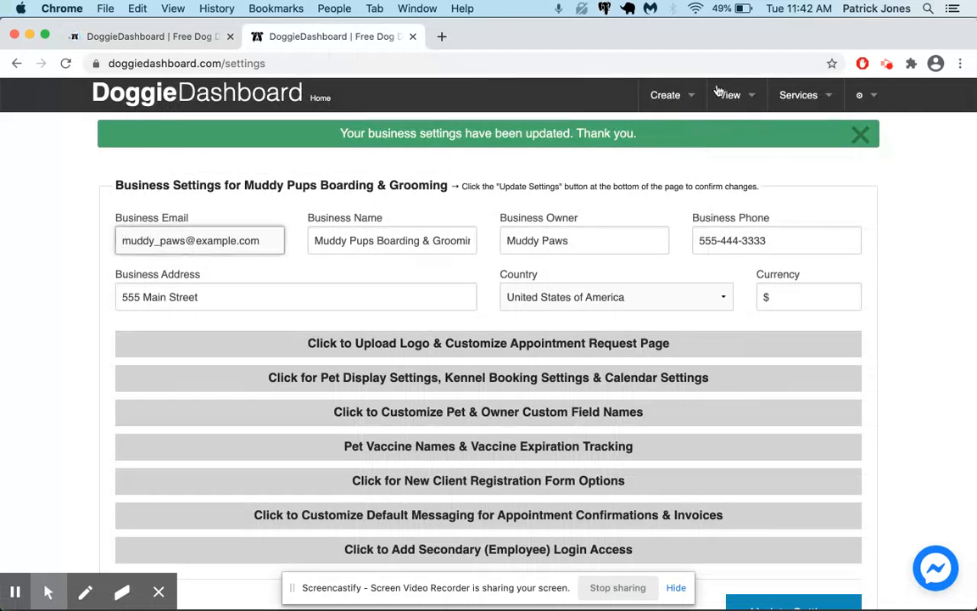
click(729, 95)
click(725, 144)
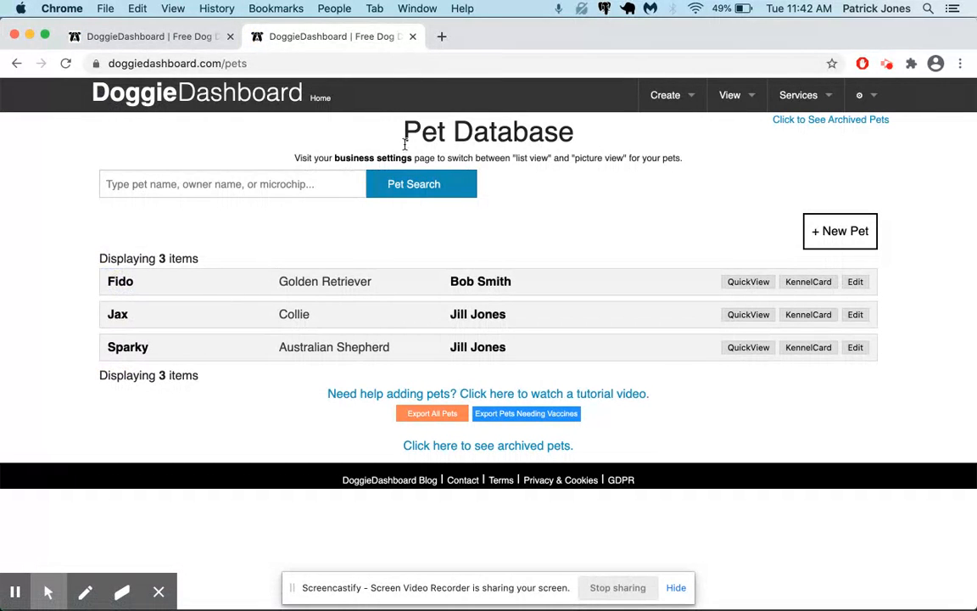
Go back to the business settings and set the pet database display to Show Pets in Picture View.
click(190, 34)
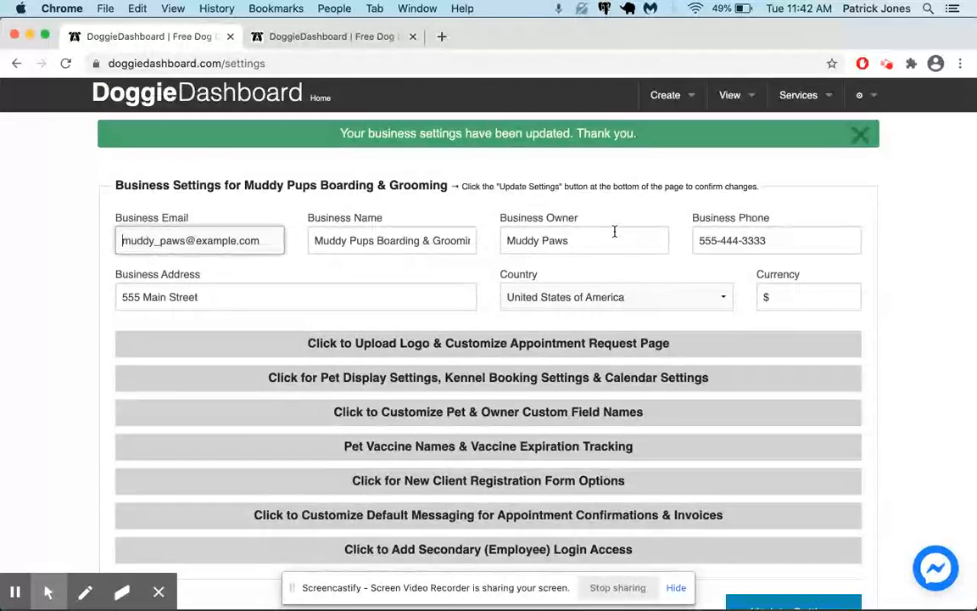
click(632, 387)
click(648, 419)
click(660, 430)
Examine the choices for the calendar's first day of the week and for upcoming pet birthdays on the homepage.
scroll(666, 433, down, 3)
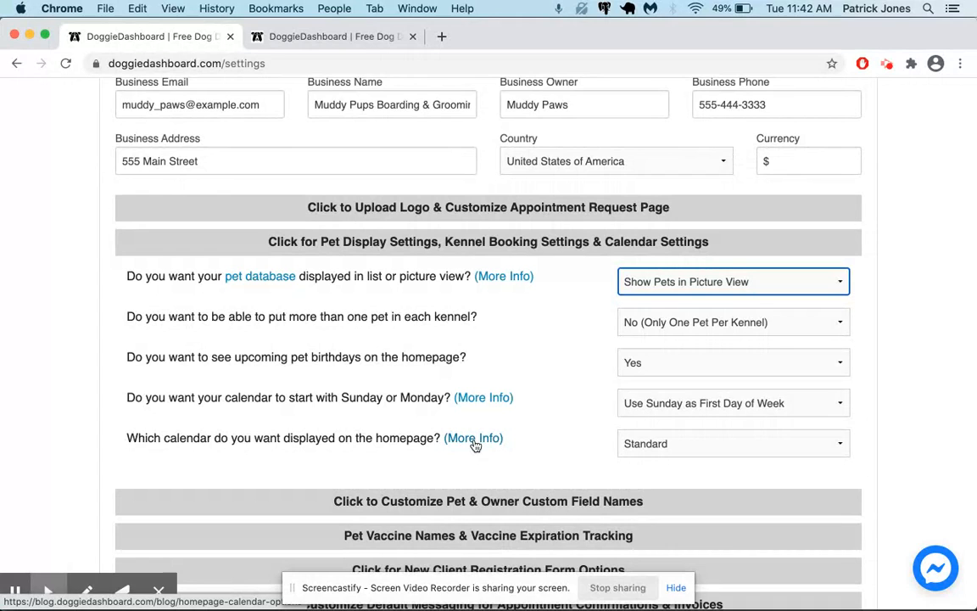
click(657, 403)
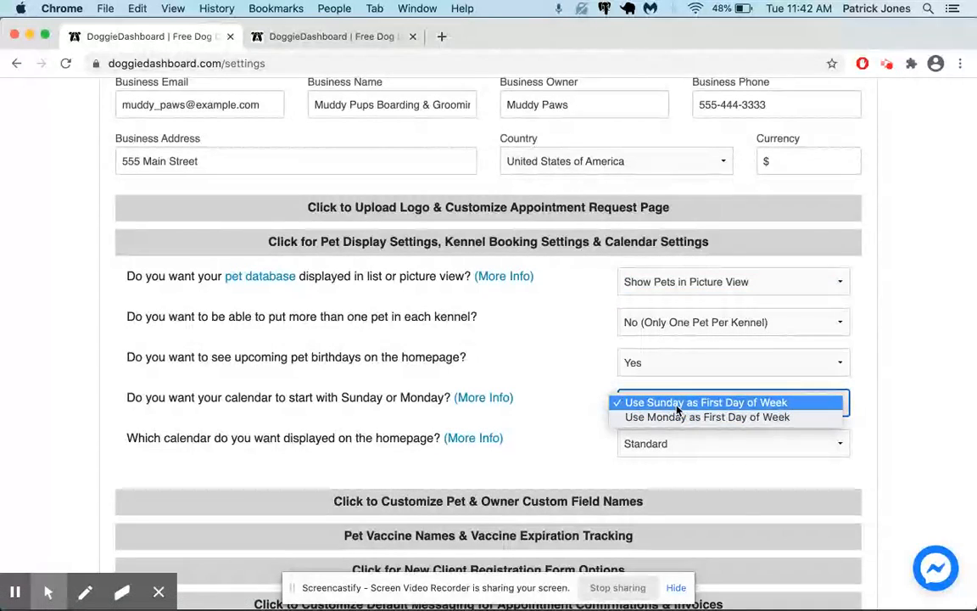
click(592, 372)
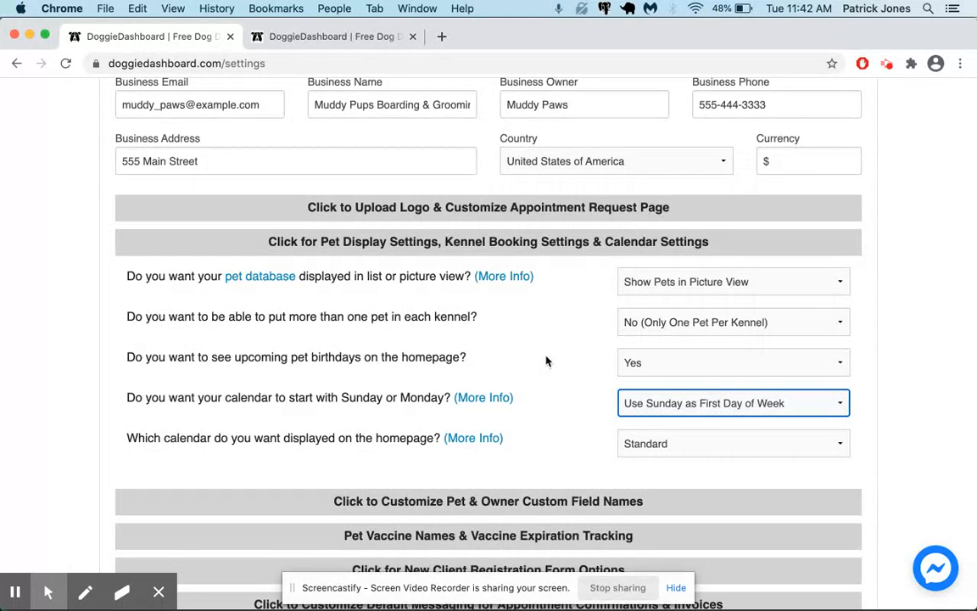
click(680, 367)
click(523, 362)
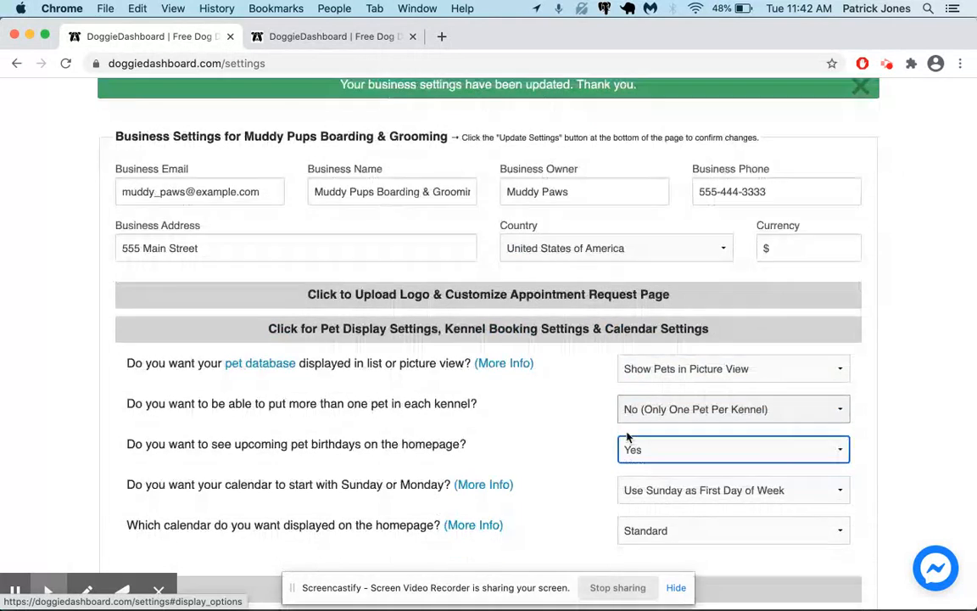
Save the business settings and reload the pet database in the other browser tab.
scroll(781, 303, down, 5)
click(775, 343)
click(352, 40)
key(super+r)
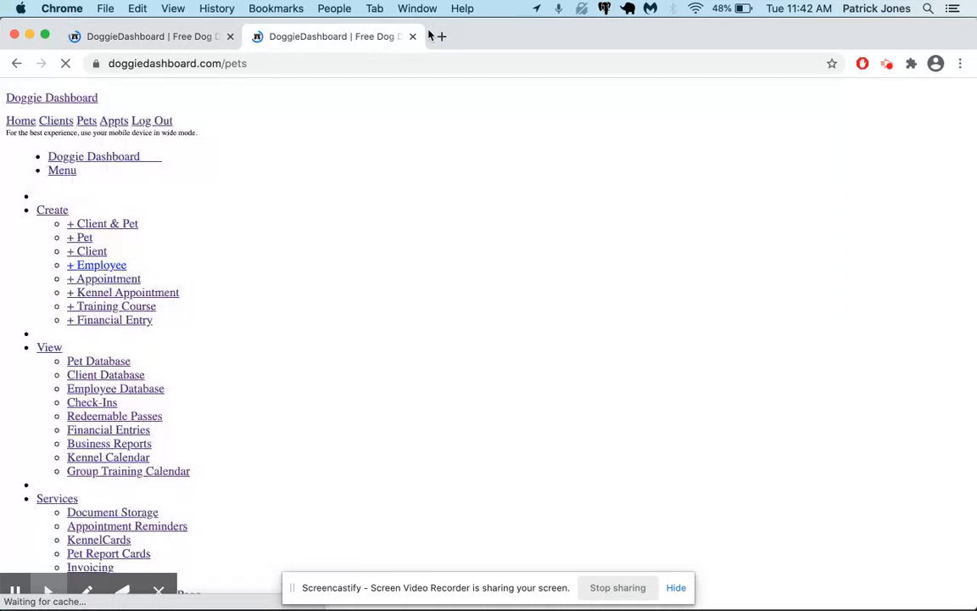